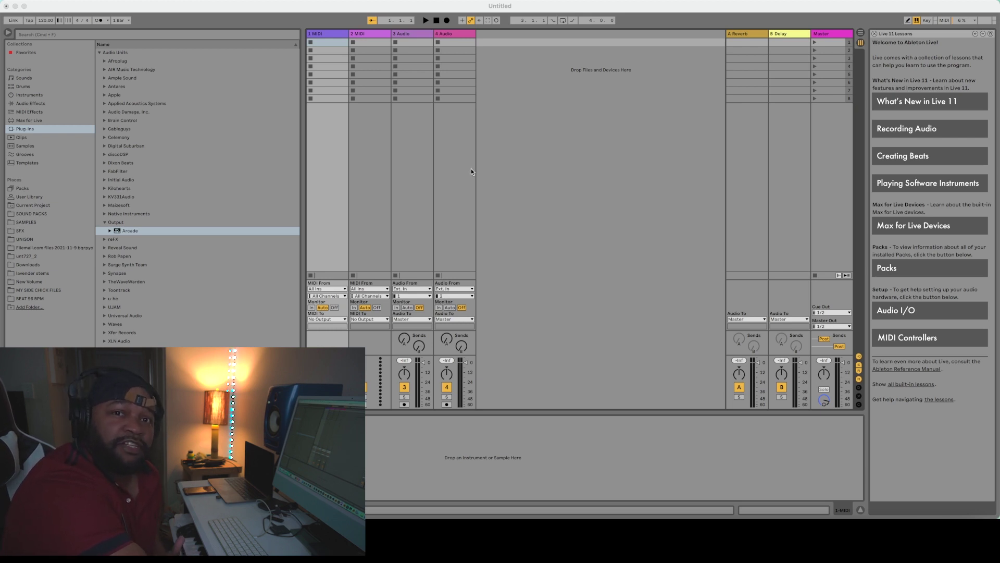
- Load the Arcade plug-in from the Output folder onto the first MIDI track and move its window clear of the plug-in list
left_click(104, 223)
left_click(104, 223)
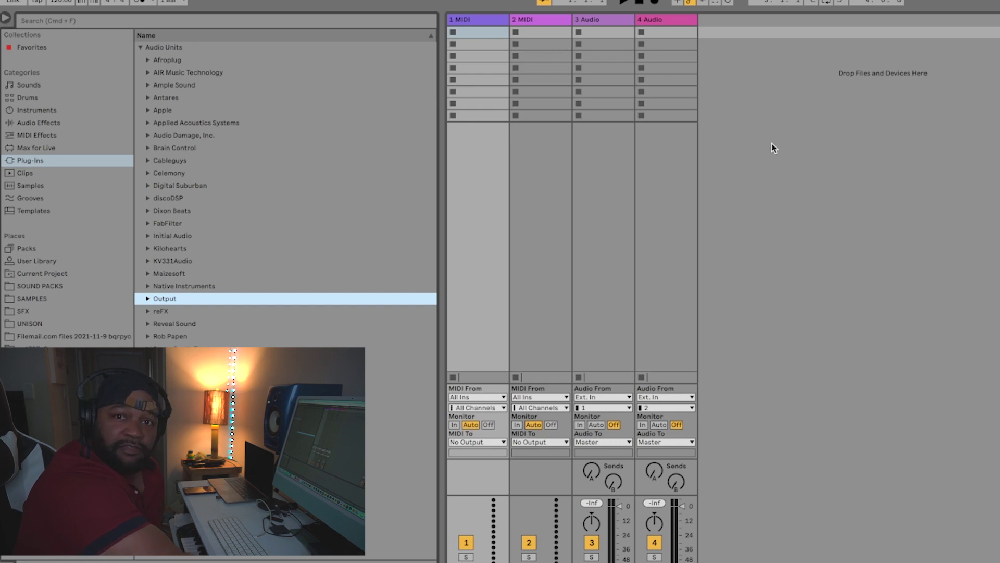
left_click(148, 300)
left_click(168, 312)
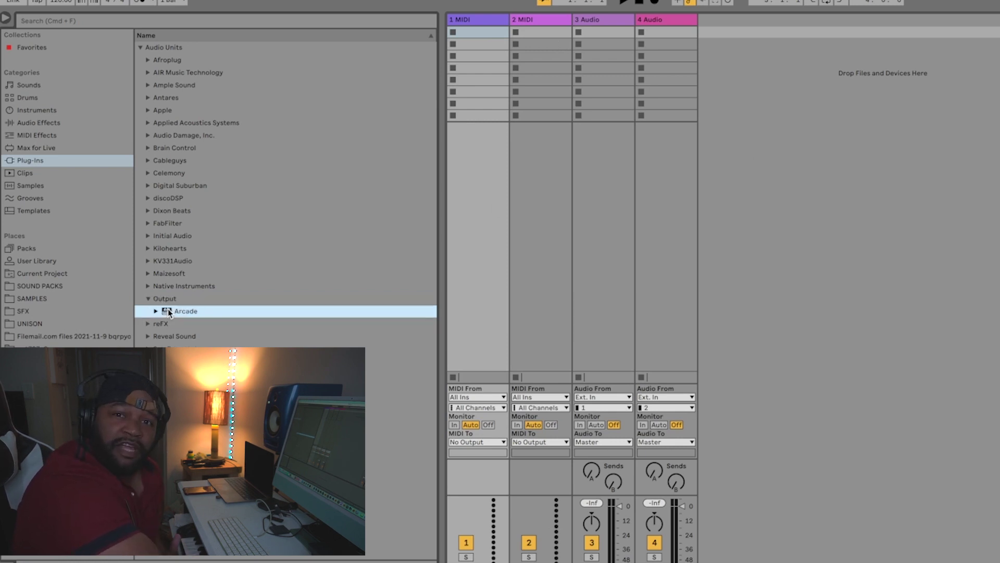
left_click_drag(169, 313, 410, 472)
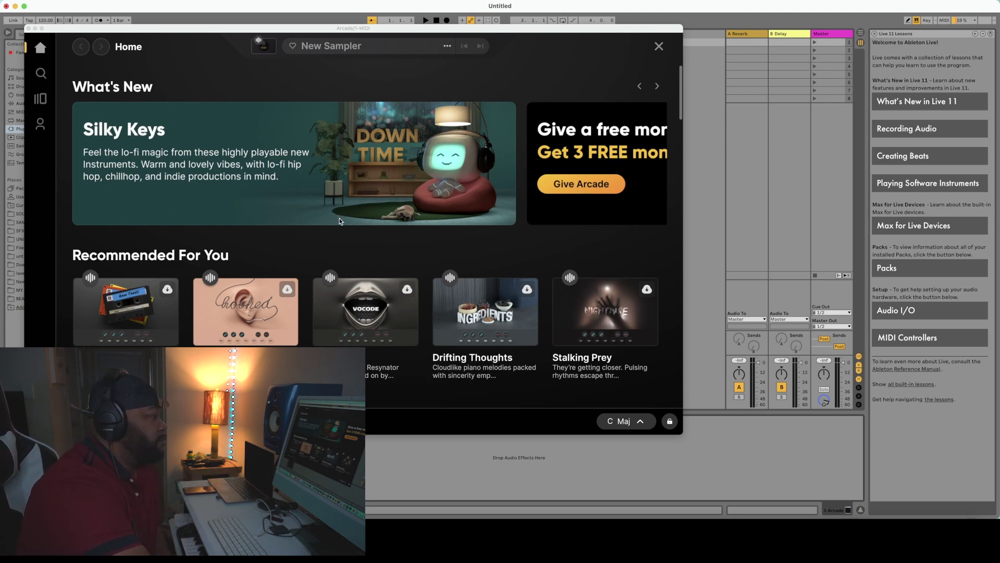
left_click_drag(148, 30, 273, 28)
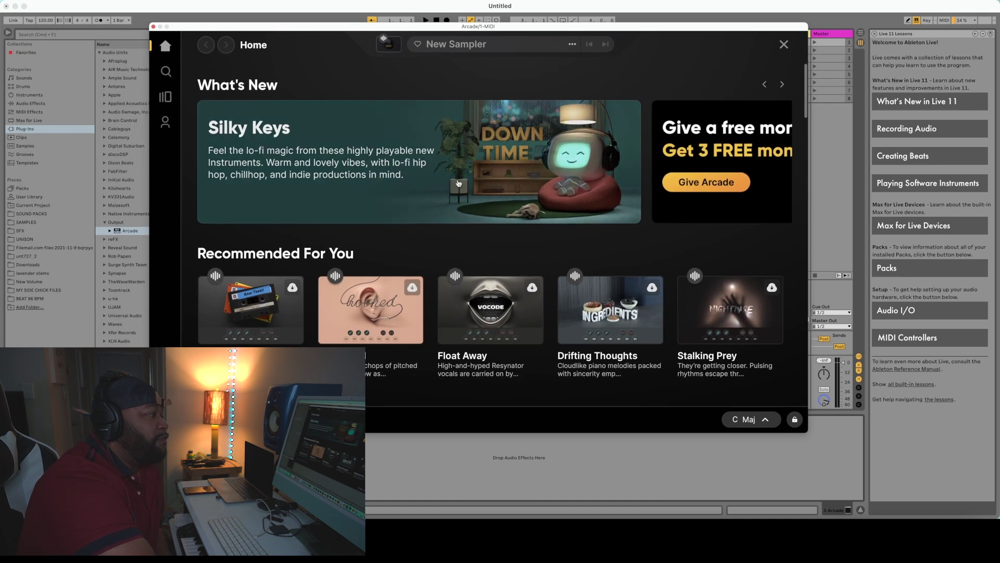
- Look through Arcade's home page, including the recommended, recently used, latest and vocal content
scroll(442, 177, "down", 10)
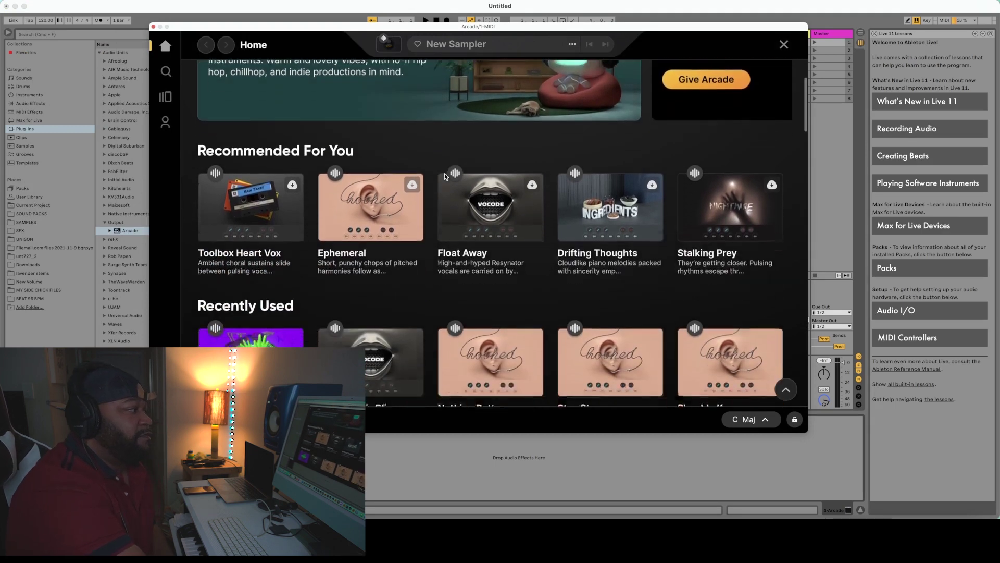
scroll(444, 177, "down", 15)
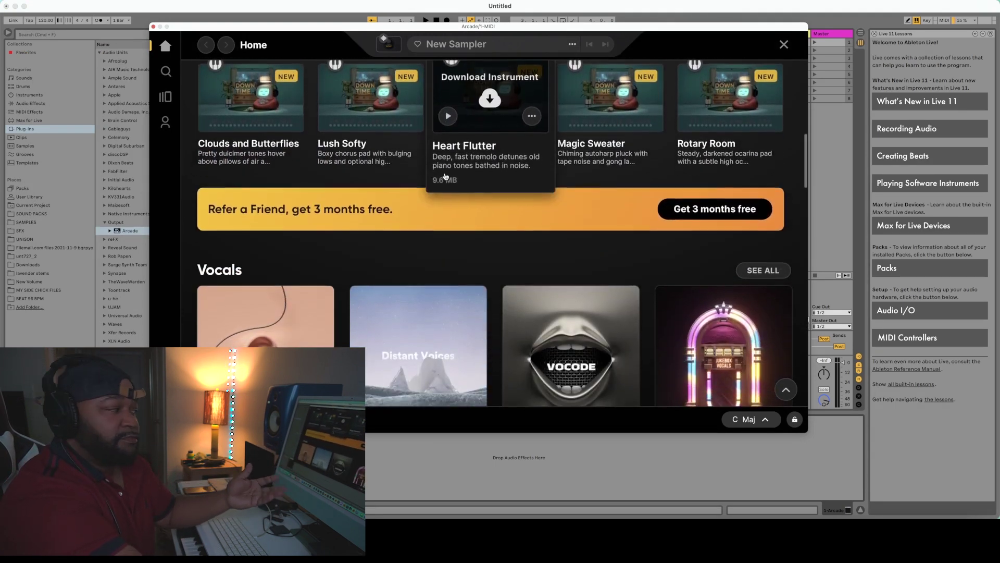
scroll(446, 175, "down", 3)
scroll(446, 175, "up", 8)
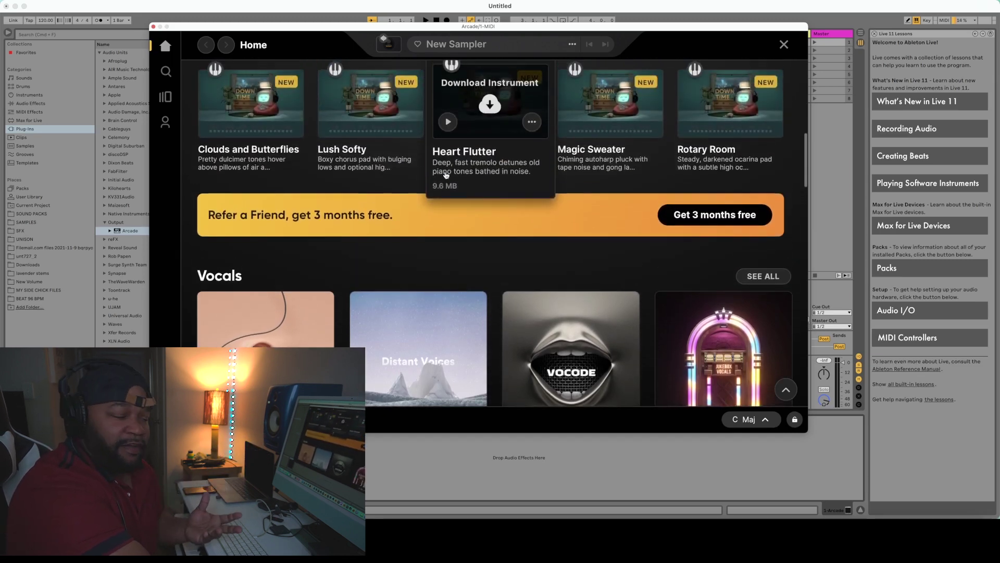
scroll(446, 175, "up", 2)
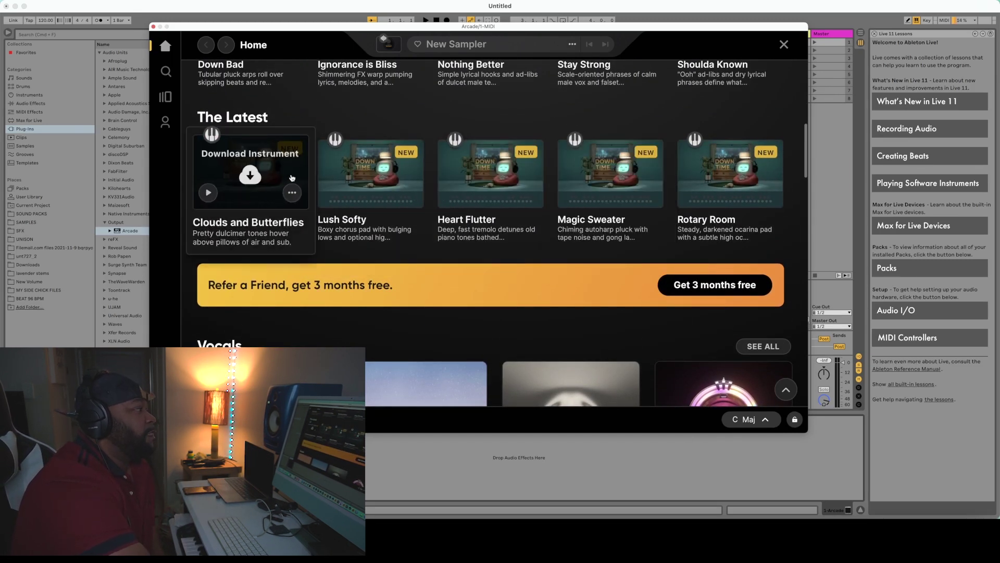
scroll(292, 178, "up", 5)
scroll(469, 219, "down", 3)
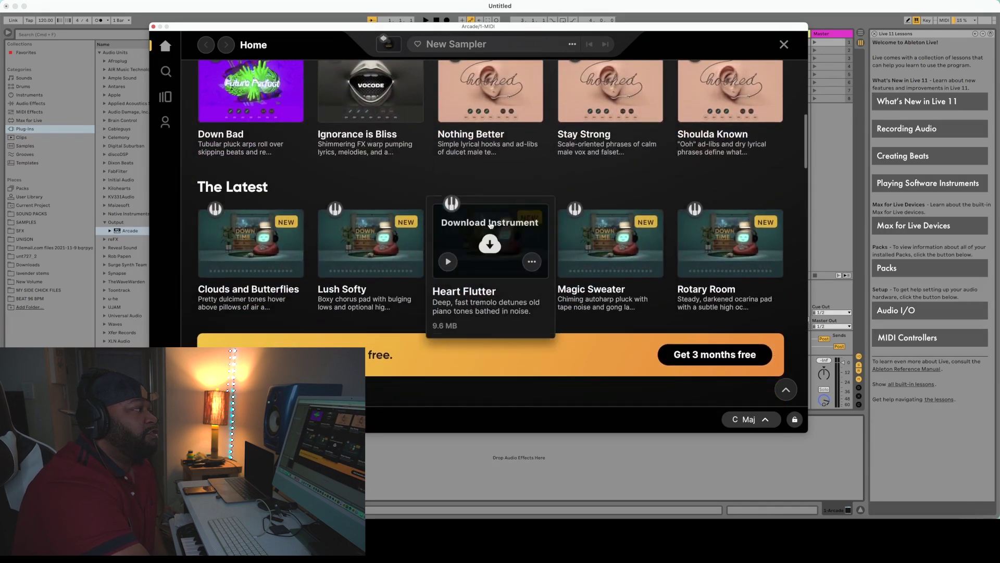
scroll(490, 224, "up", 10)
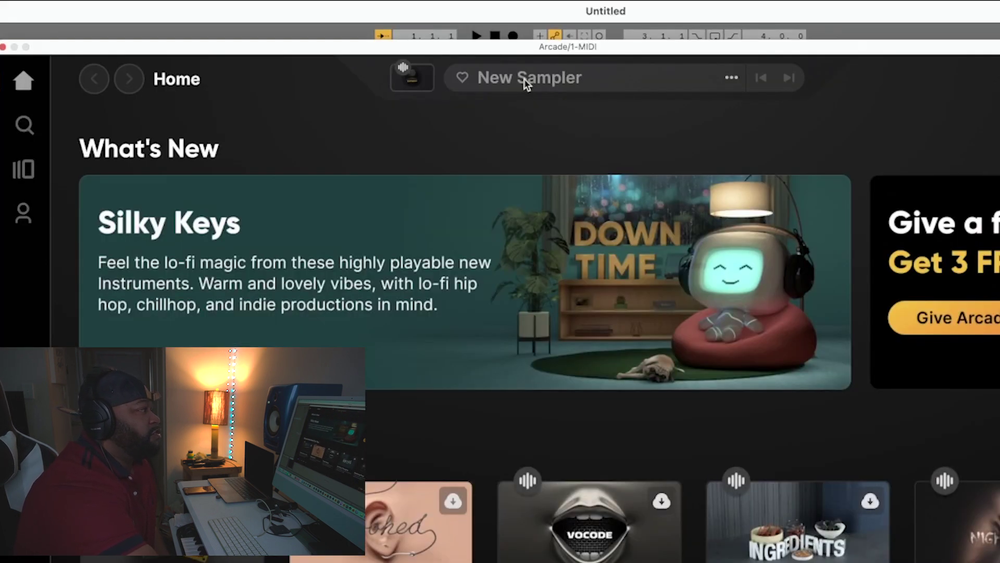
- Search Arcade's samplers for "hip hop"
left_click(39, 127)
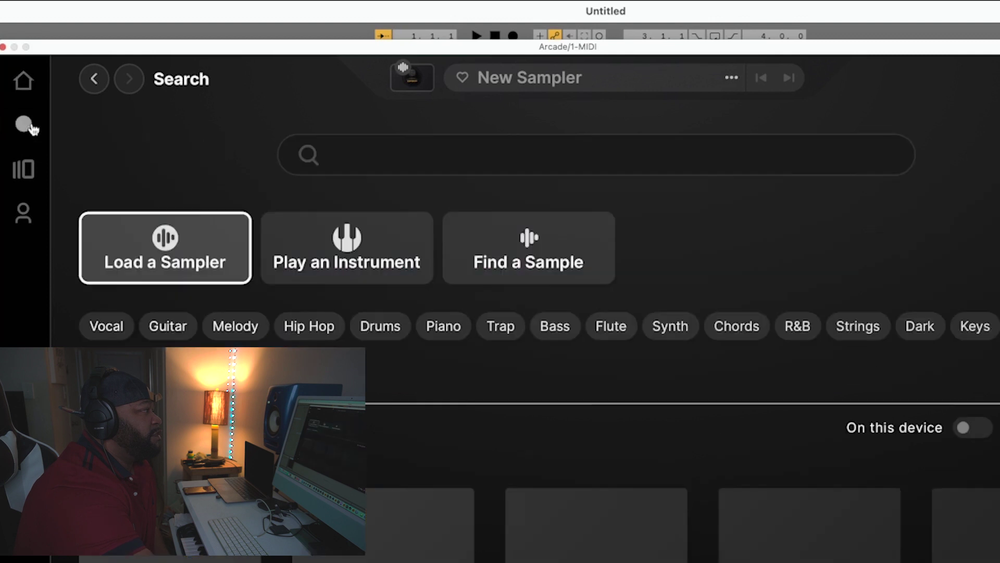
left_click(366, 160)
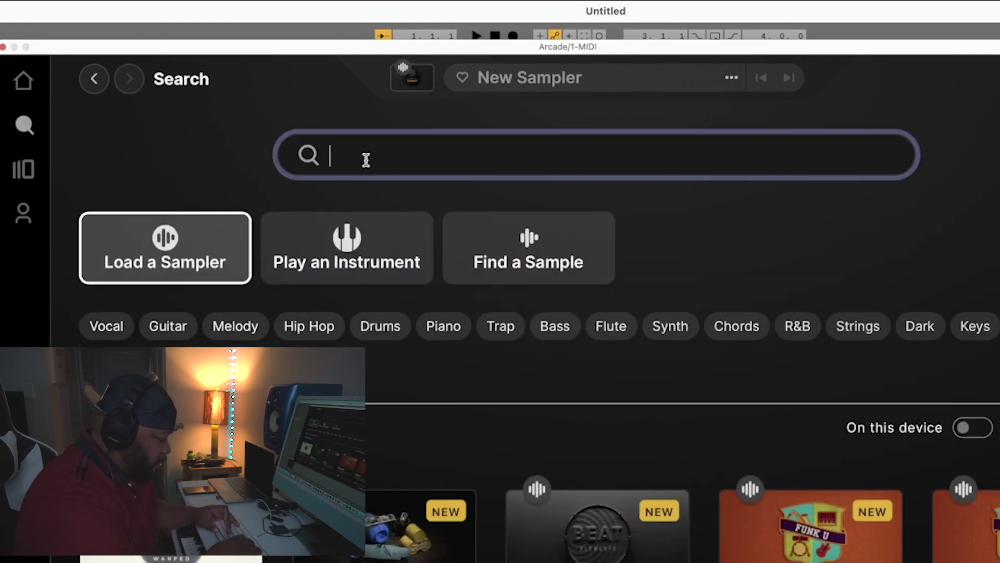
type("hip hop")
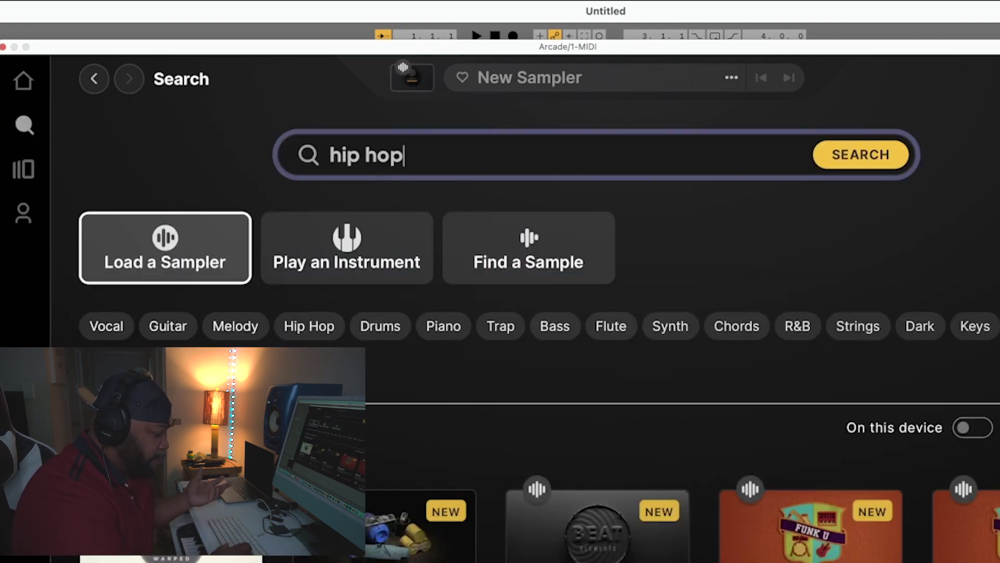
key("Return")
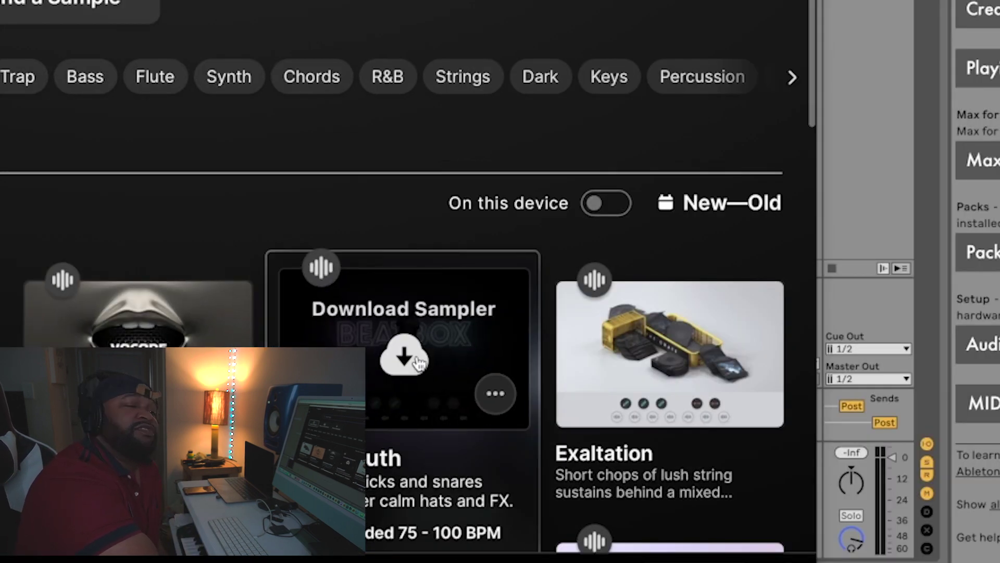
- Download and load the Loudmouth sampler, and move the Arcade window aside to uncover the session tracks
left_click(404, 357)
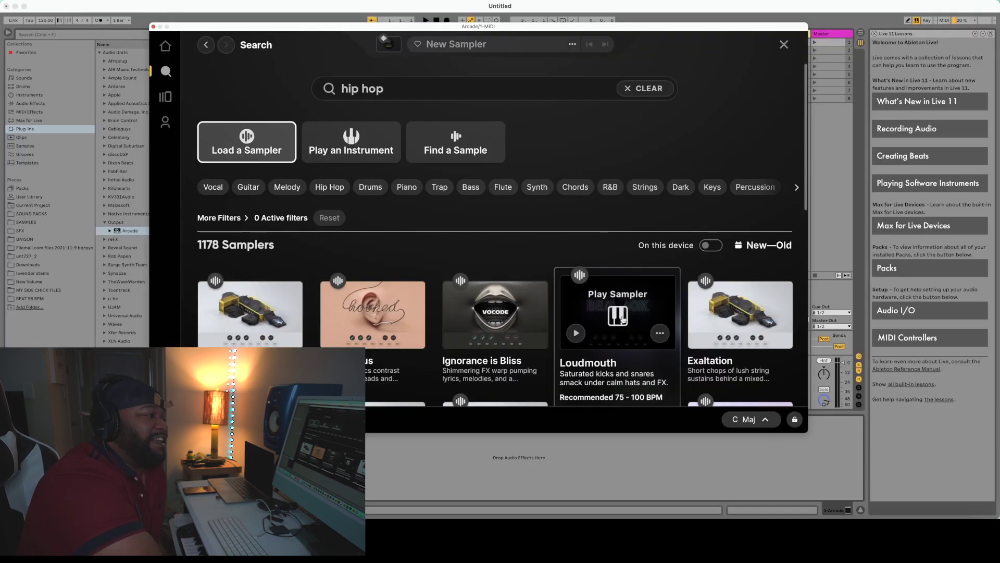
left_click(416, 363)
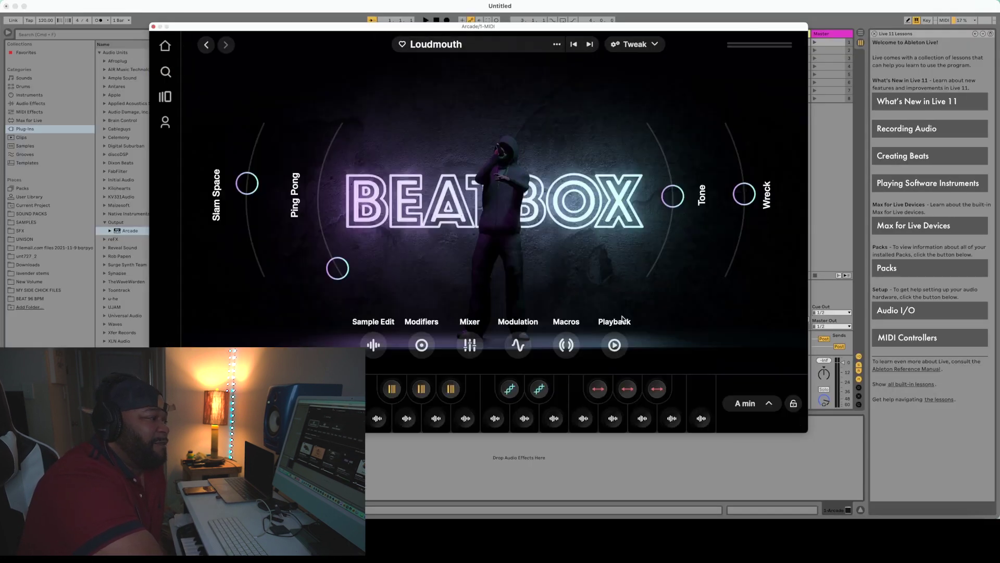
left_click_drag(439, 44, 669, 51)
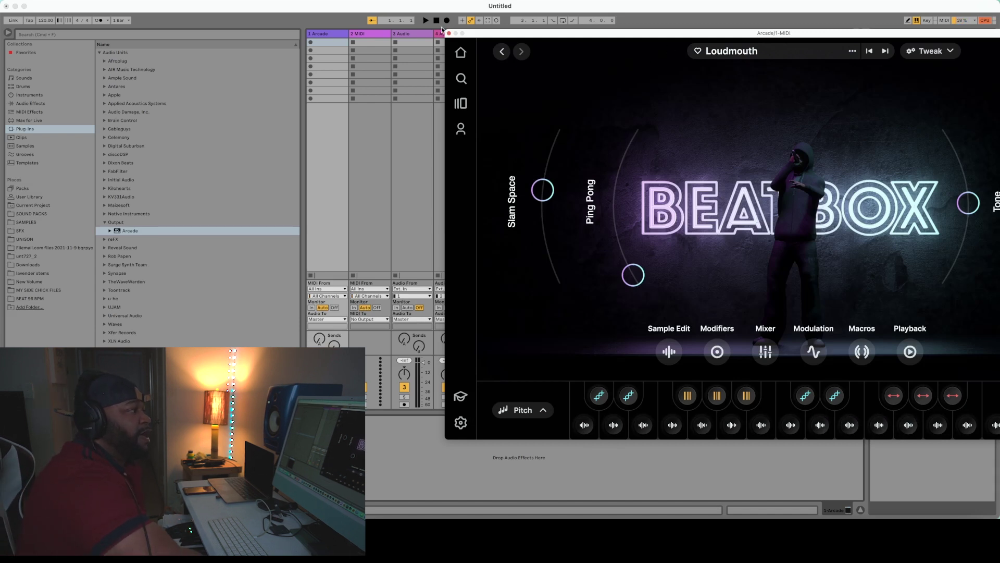
- Open the Funk U line in Arcade's Lines collection and load its Bustlin' sampler
left_click(488, 83)
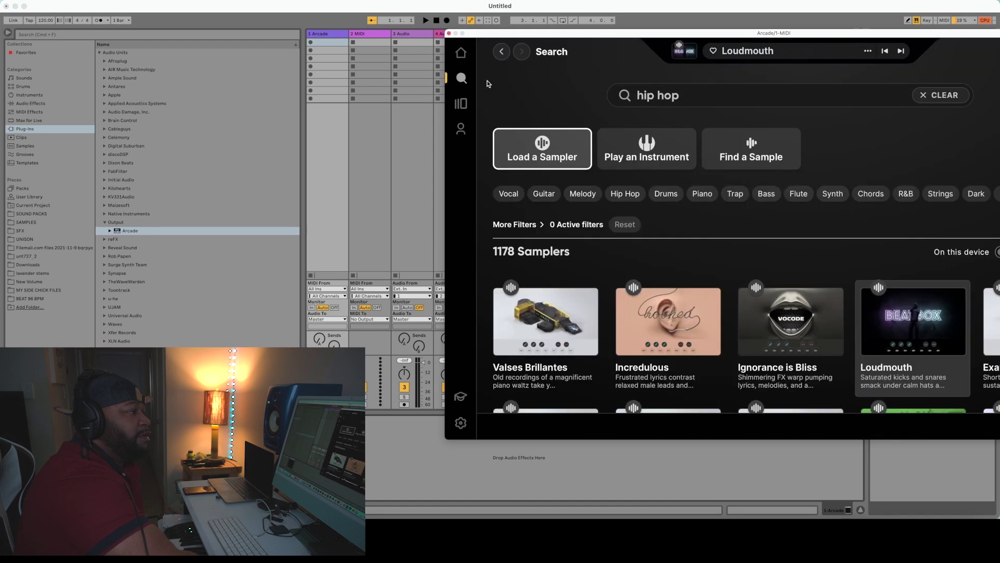
left_click_drag(598, 36, 443, 6)
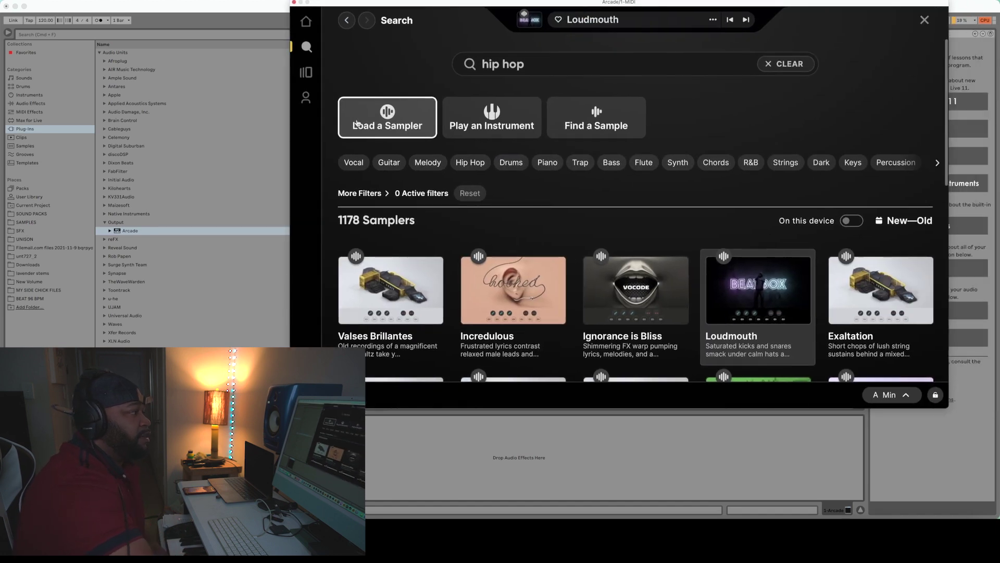
left_click(336, 78)
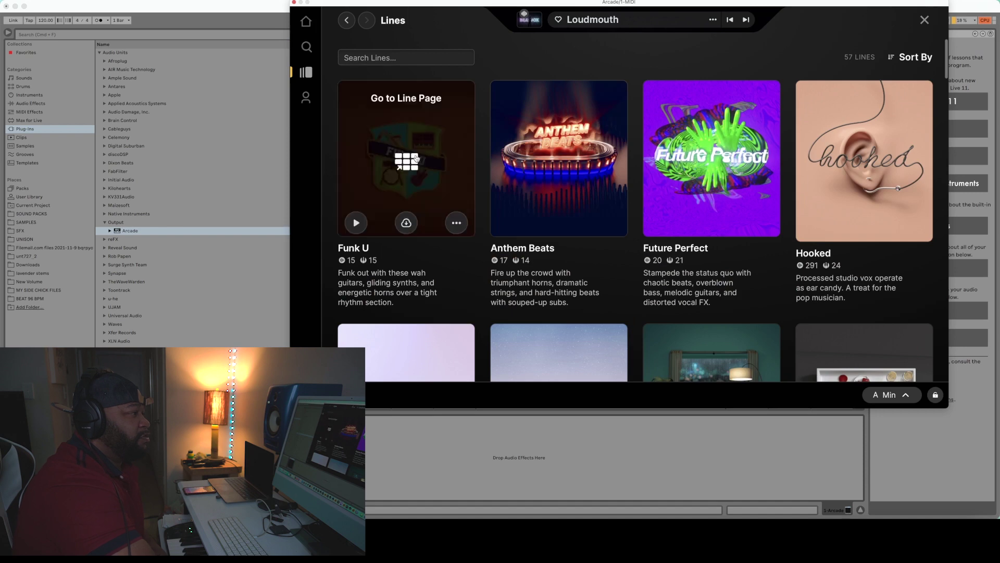
left_click(431, 173)
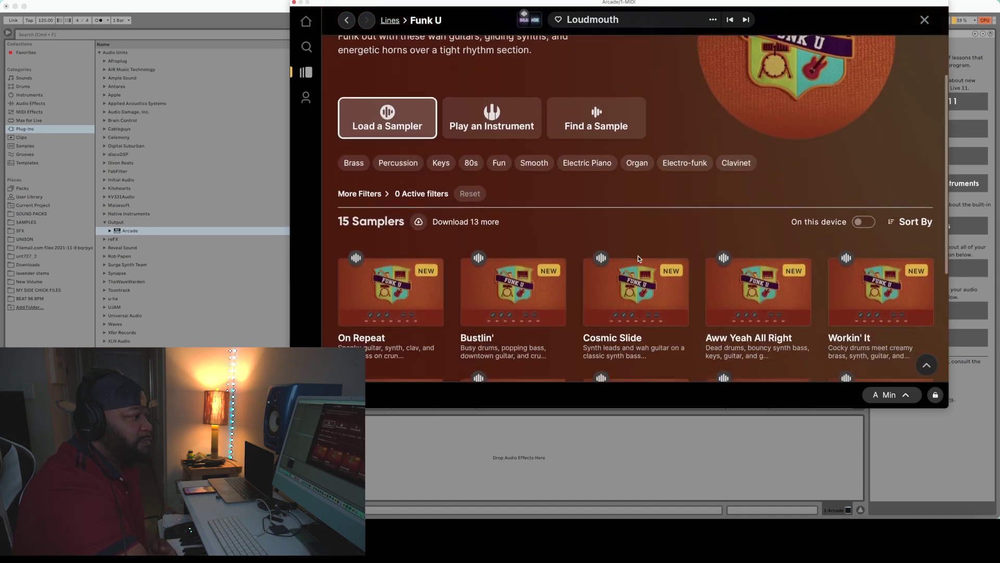
scroll(521, 250, "down", 3)
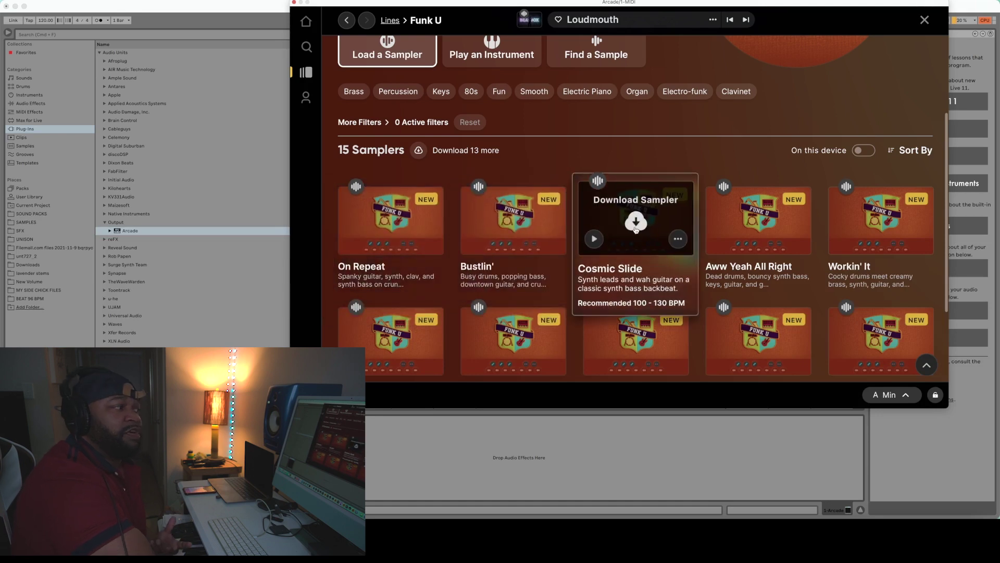
left_click(513, 222)
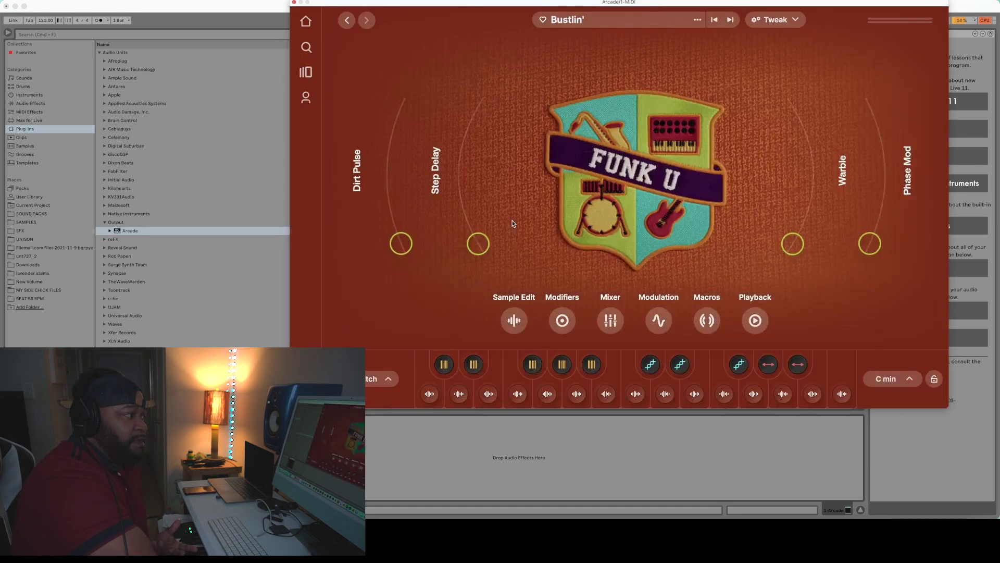
- Maximize the Live window and reposition the Arcade window so the whole sampler is visible
left_click_drag(405, 2, 841, 15)
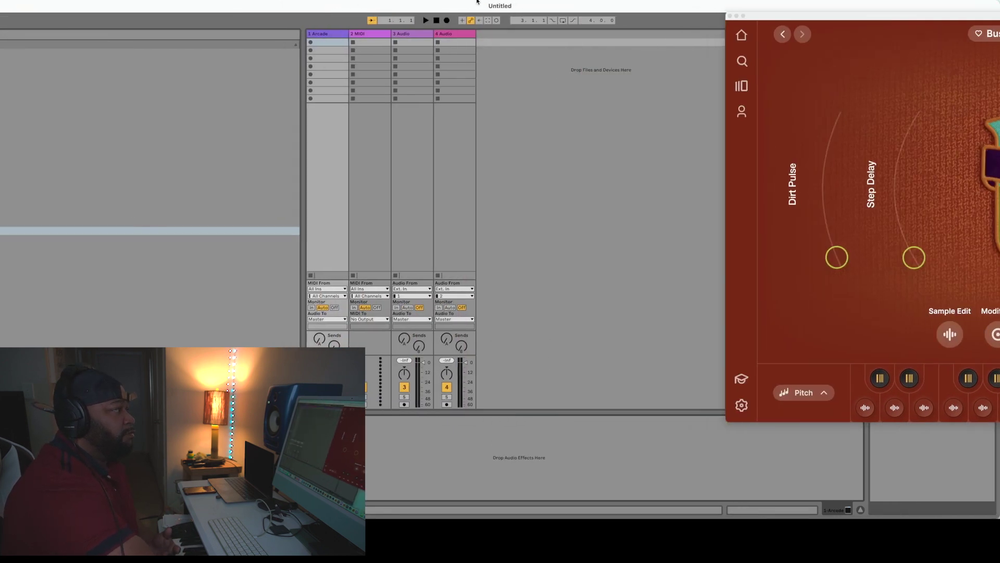
left_click_drag(477, 2, 146, 11)
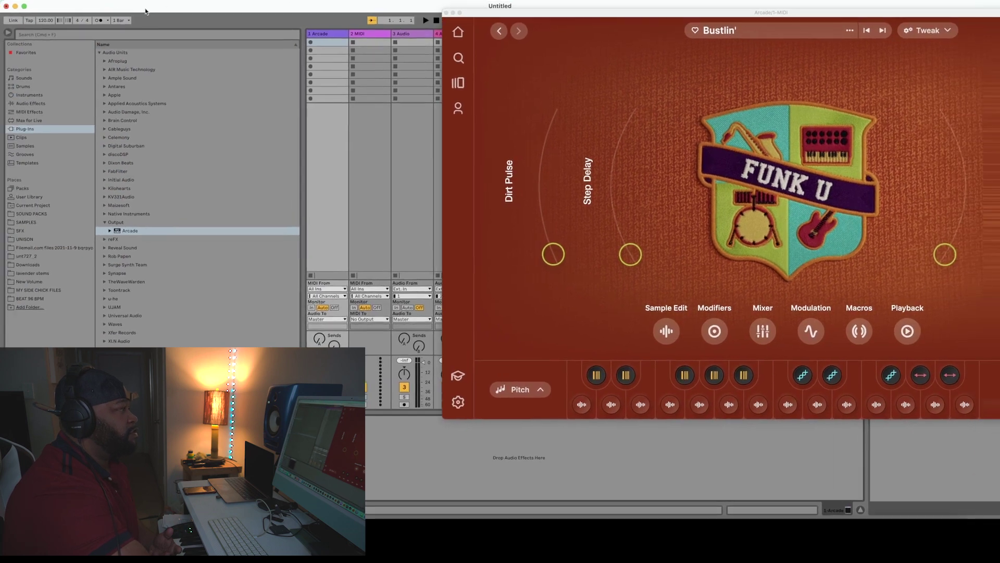
left_click(24, 7)
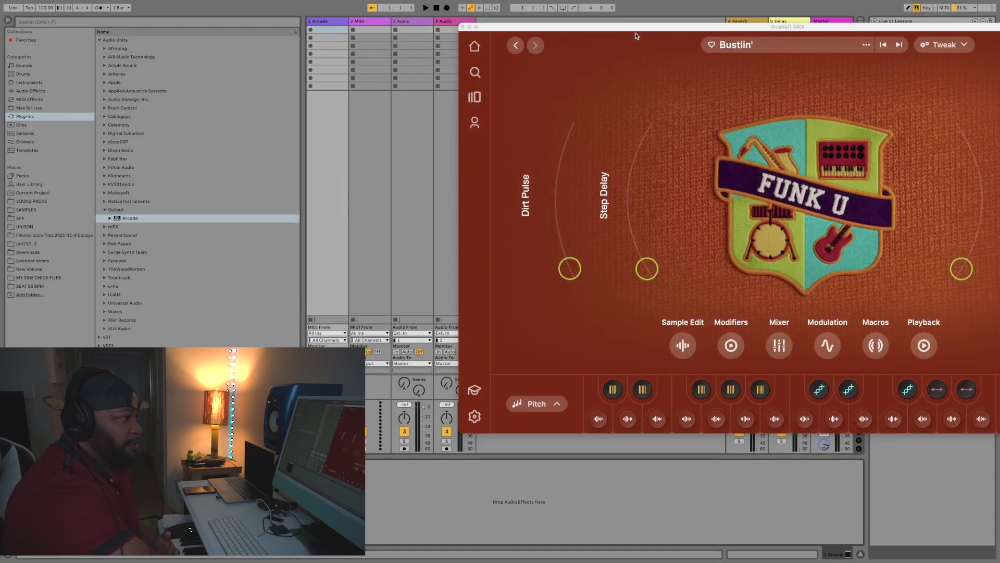
left_click_drag(626, 32, 390, 51)
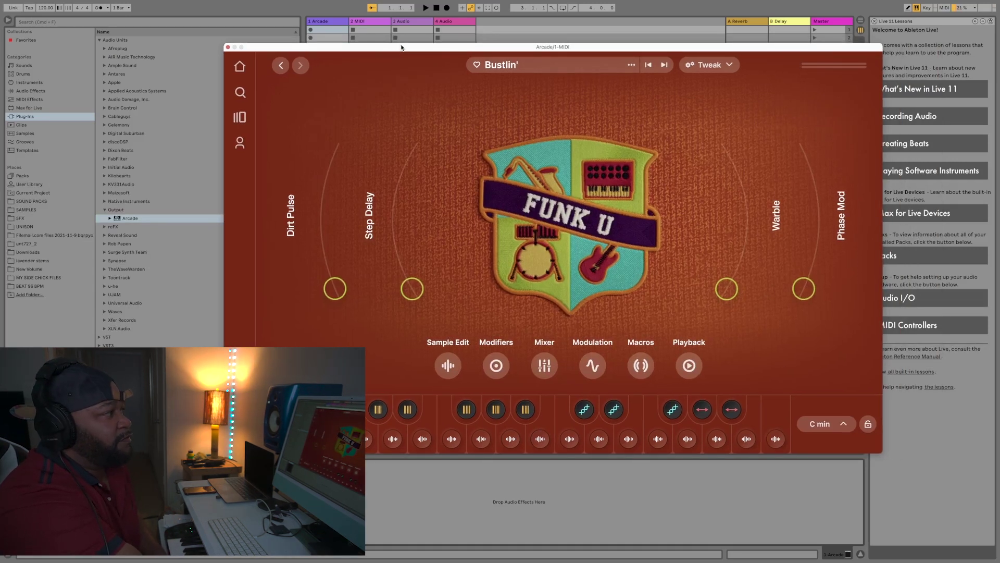
- Switch to Arrangement View and move the Arcade window below the first tracks
left_click(860, 21)
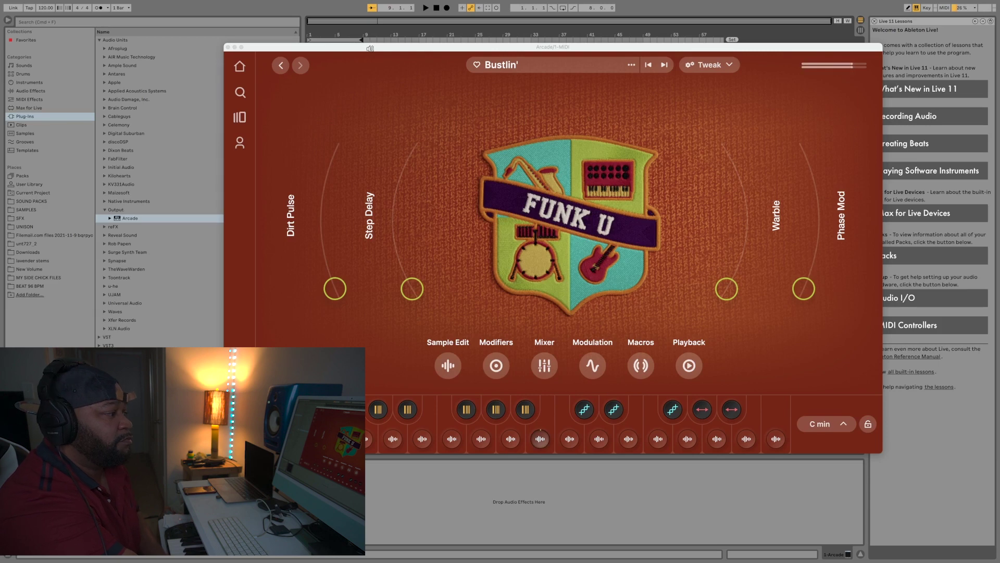
left_click_drag(396, 50, 438, 179)
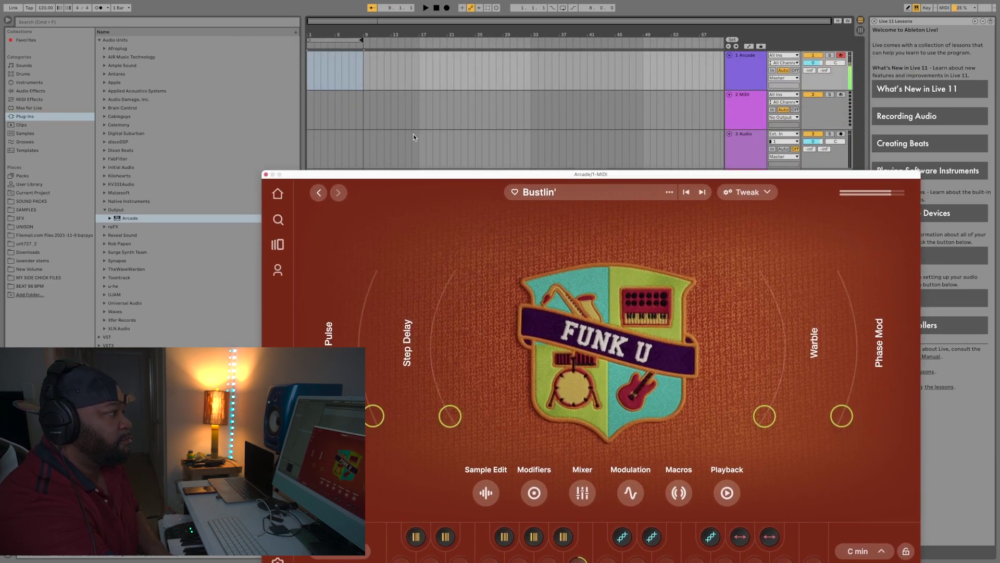
- Turn on the metronome and arrangement loop, and record a MIDI clip of about four bars on the Arcade track
left_click(99, 8)
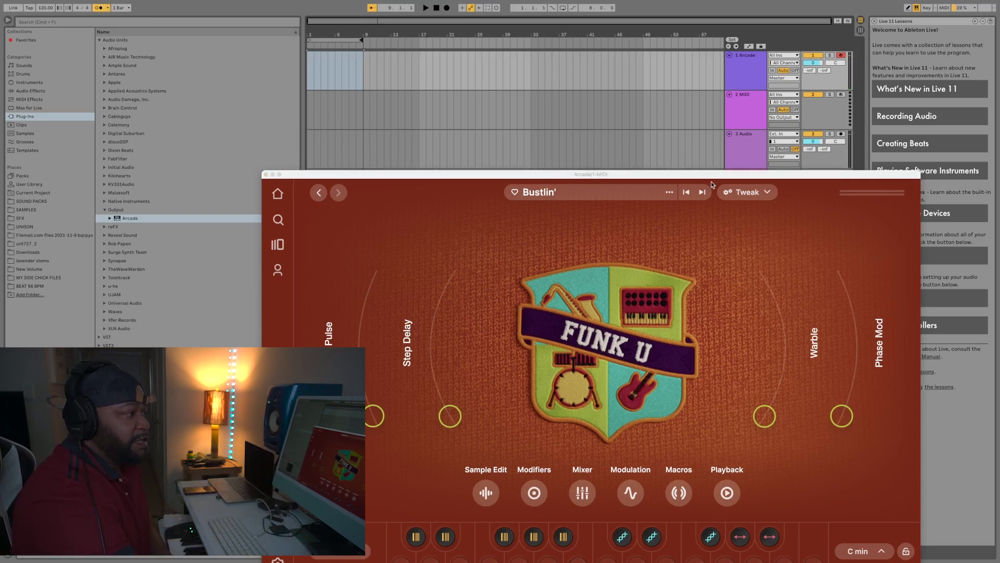
left_click(566, 9)
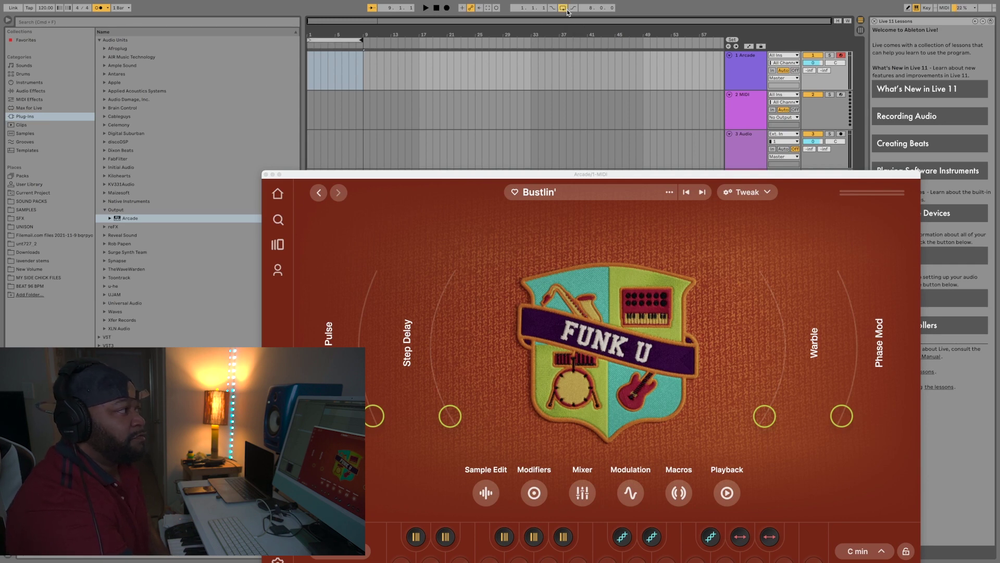
left_click(447, 8)
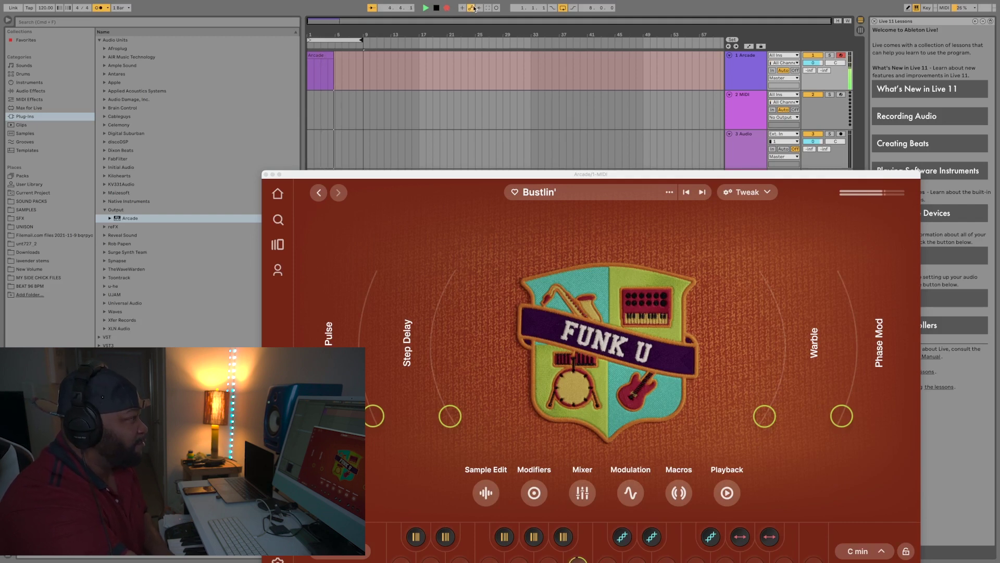
key("space")
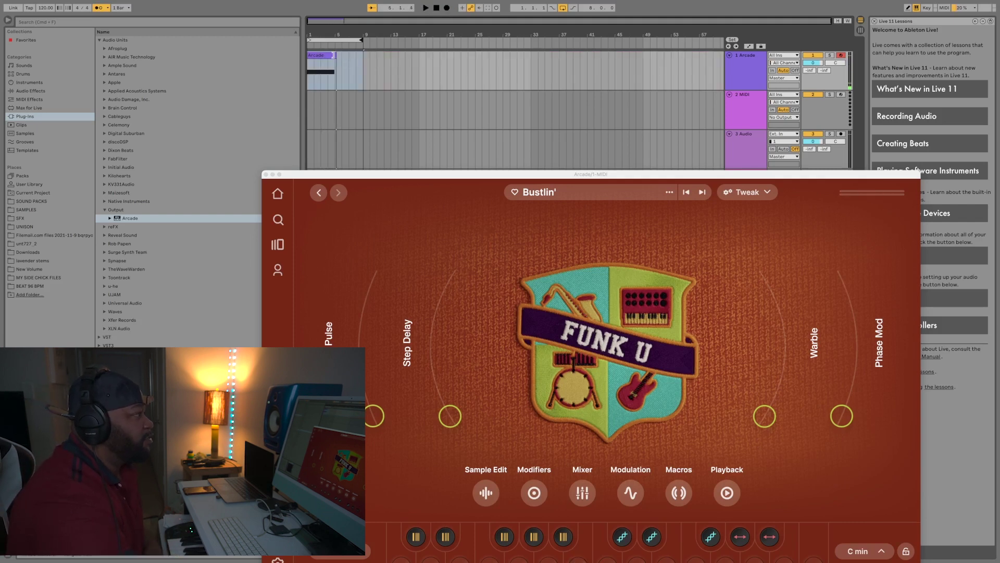
- Trim the end of the recorded Arcade clip to bar 5 and shorten the loop to four bars
left_click(335, 54)
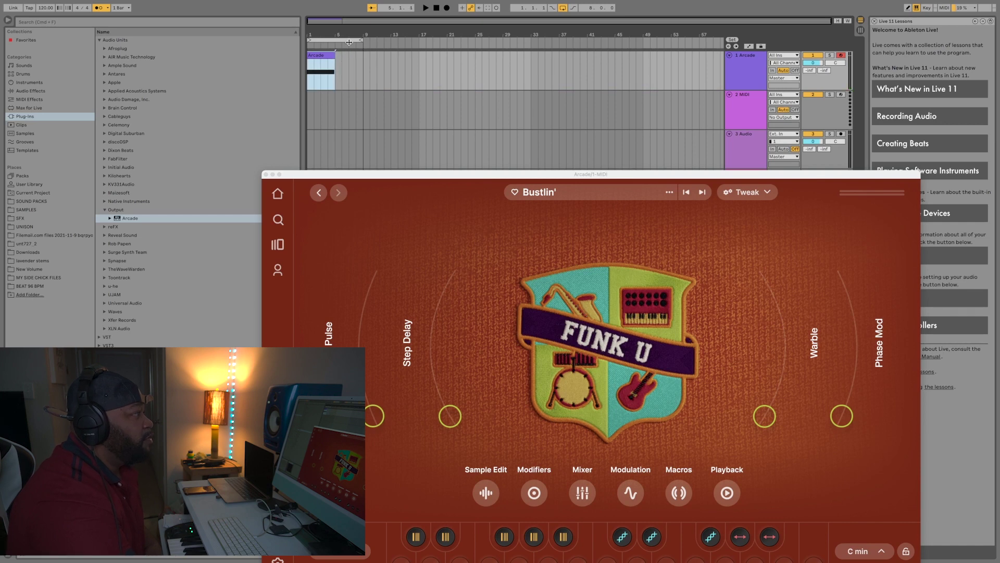
left_click_drag(358, 40, 334, 40)
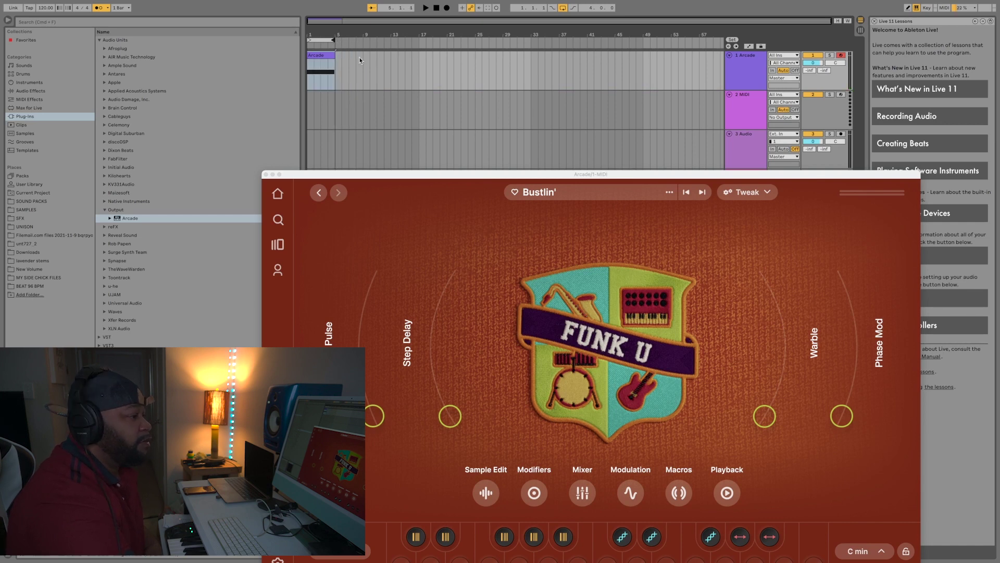
- Play the loop, try F, E and D# minor as Arcade's session key, and settle on D minor
left_click_drag(691, 175, 646, 89)
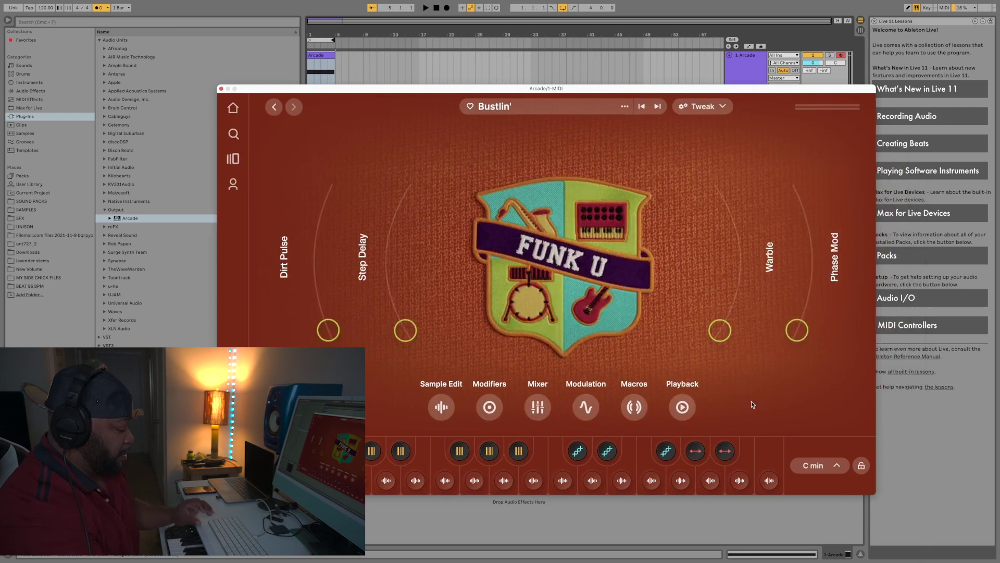
key("space")
left_click(819, 466)
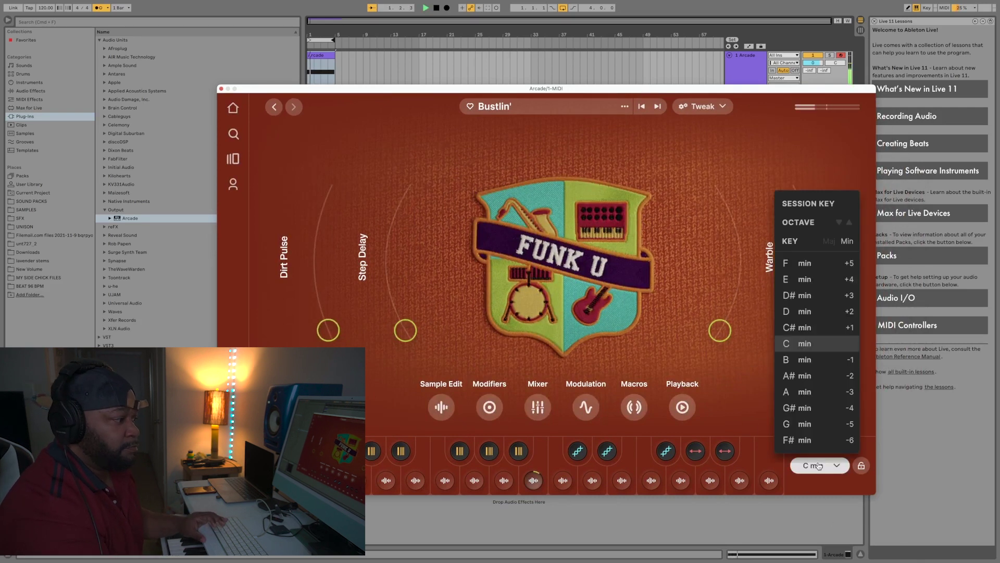
left_click(787, 264)
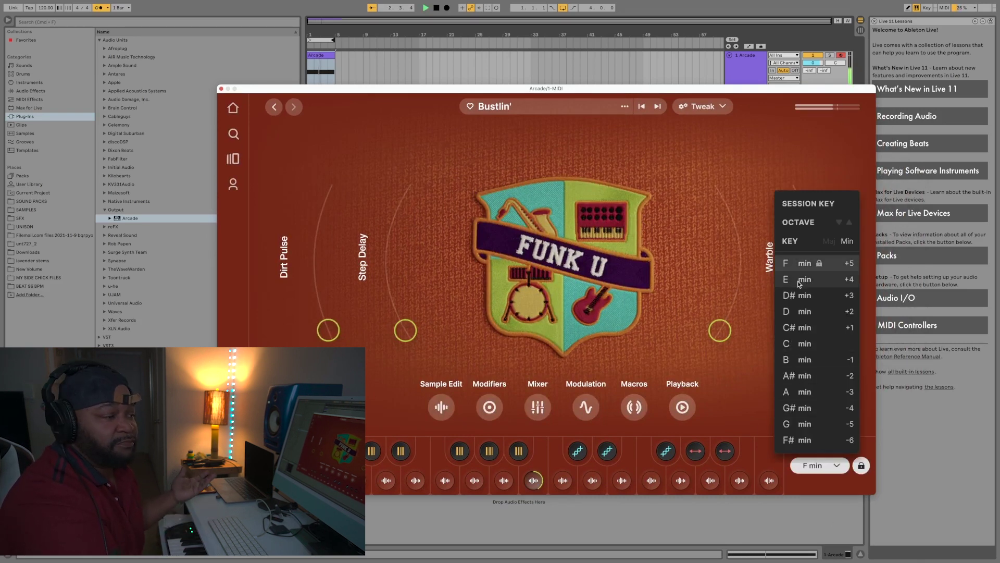
left_click(799, 281)
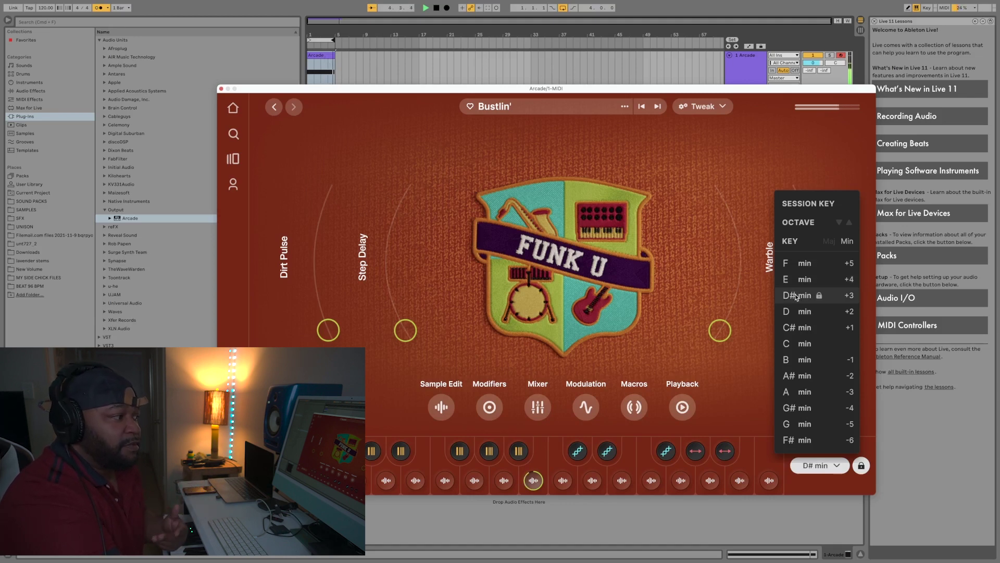
left_click(797, 311)
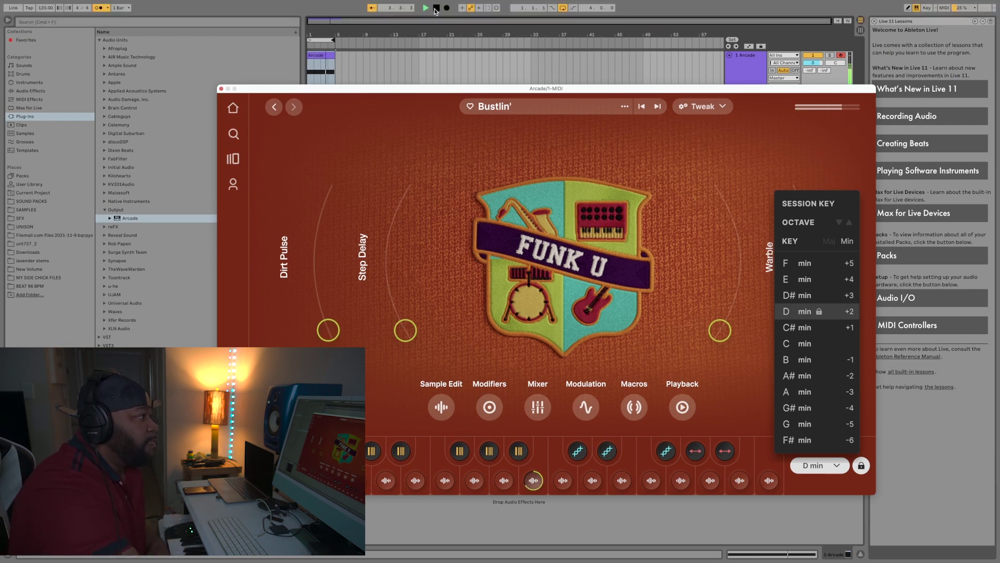
left_click(417, 66)
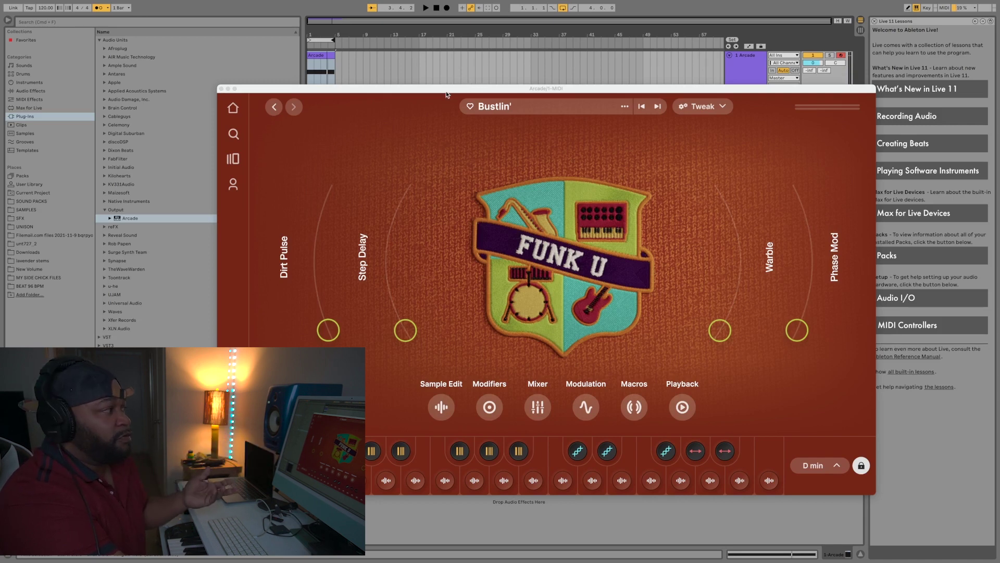
- Duplicate the first Arcade track, delete the copied clip, and arm the new track for recording
left_click_drag(446, 92, 465, 151)
left_click(757, 63)
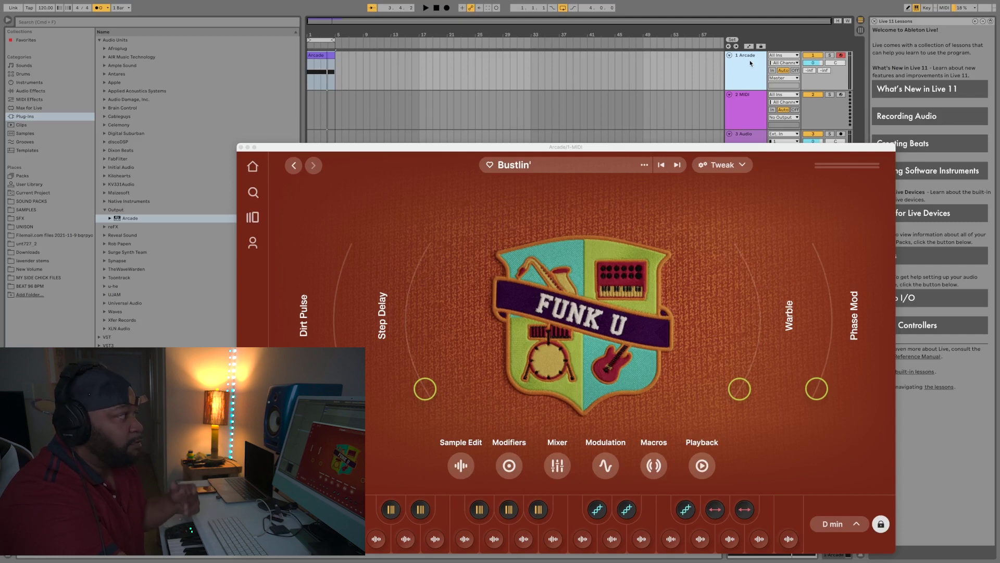
key("super+d")
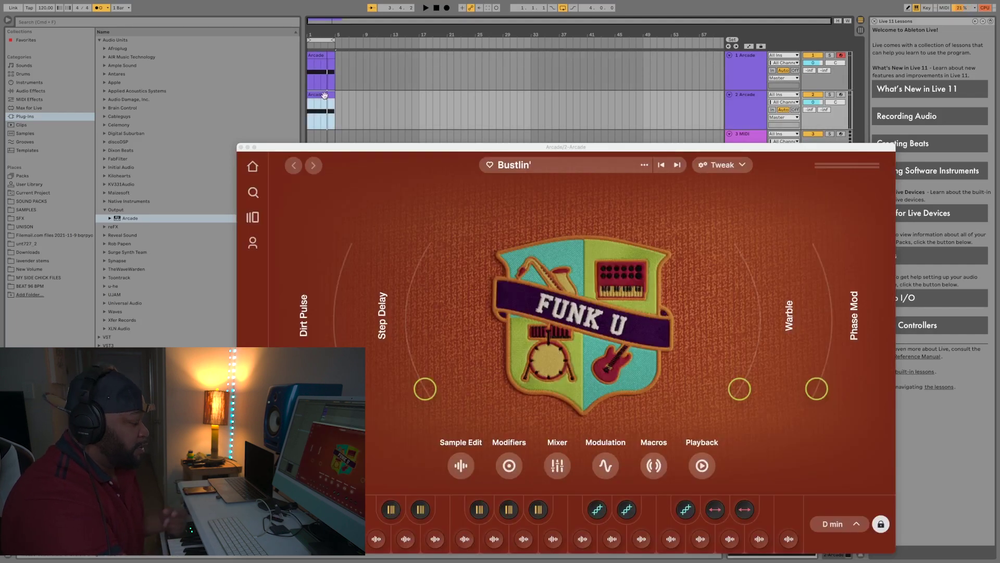
left_click(837, 102)
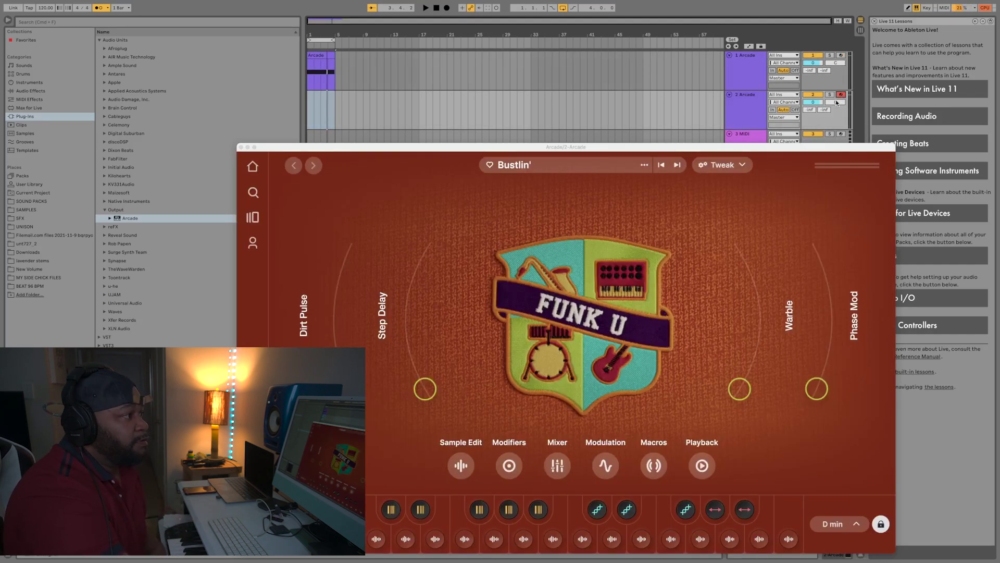
left_click_drag(618, 148, 623, 4)
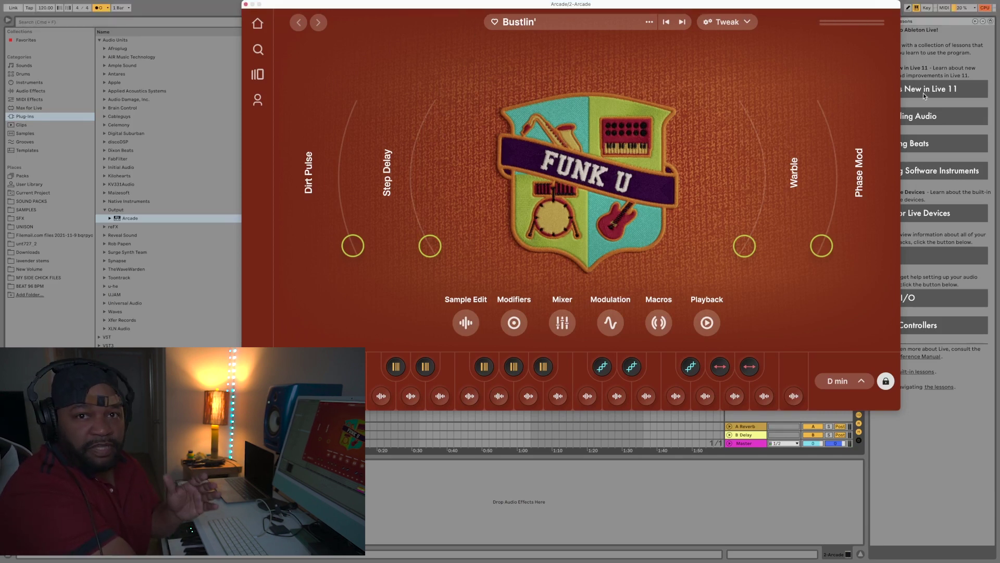
left_click(851, 5)
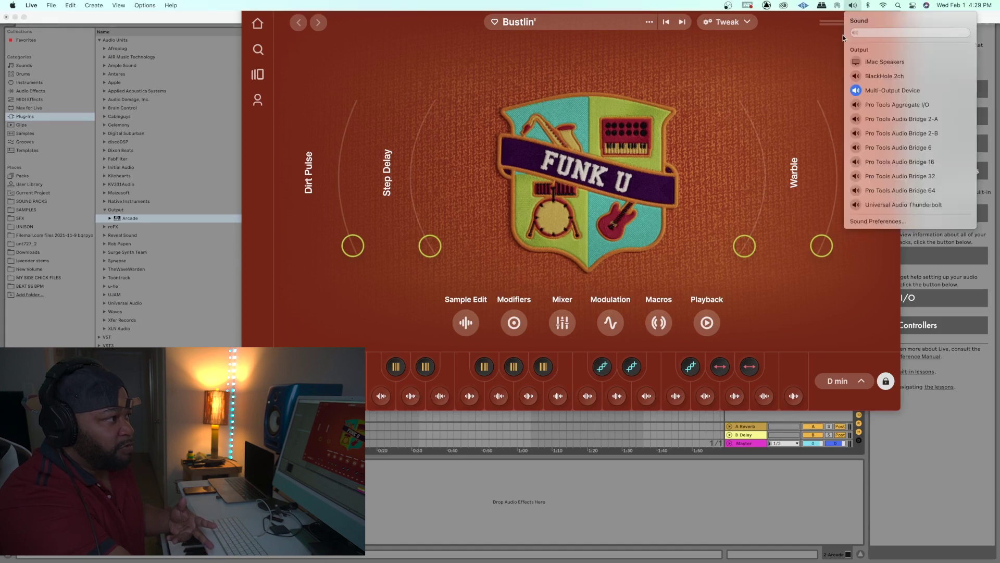
left_click(557, 26)
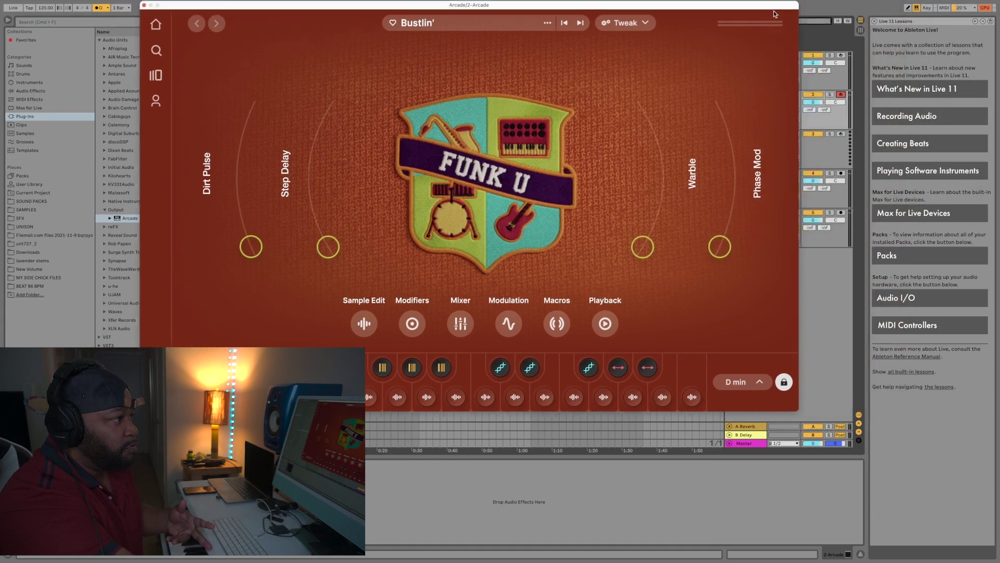
left_click_drag(802, 3, 795, 145)
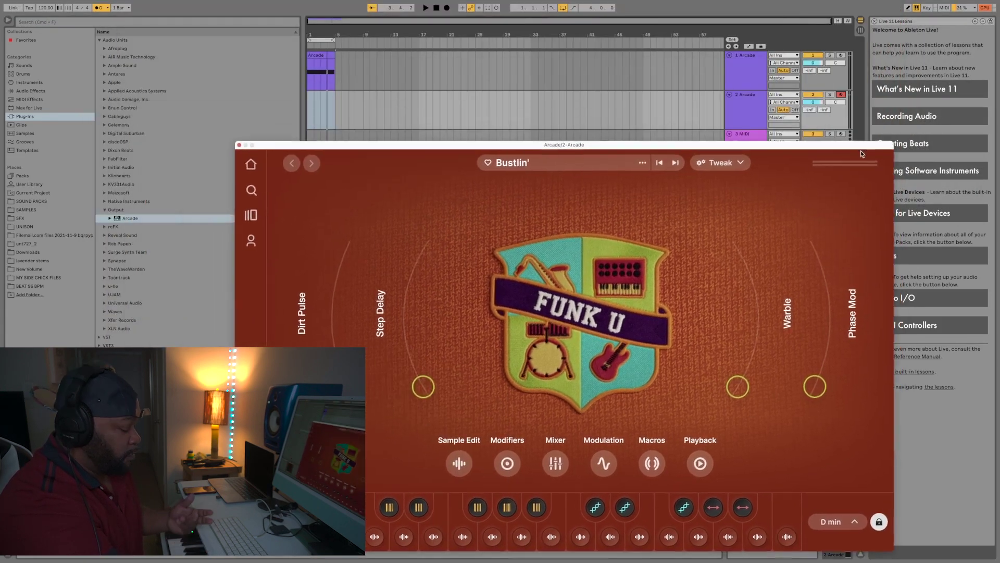
- Record a four-bar MIDI clip on the second Arcade track using one of Arcade's loops
left_click(437, 7)
left_click(447, 8)
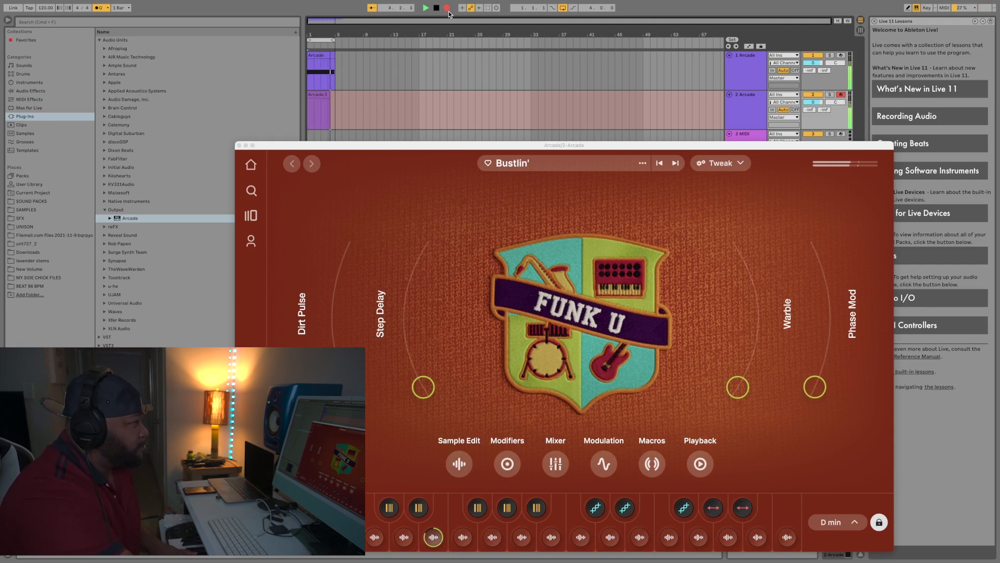
left_click(447, 8)
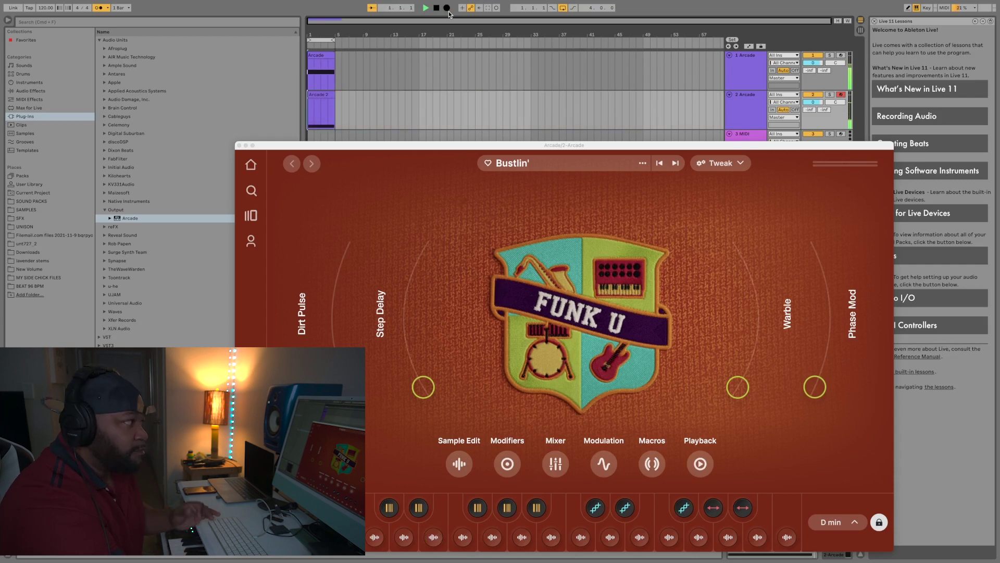
- Play back the two Arcade clips together with the Arcade window moved off the tracks, and stop playback
key("space")
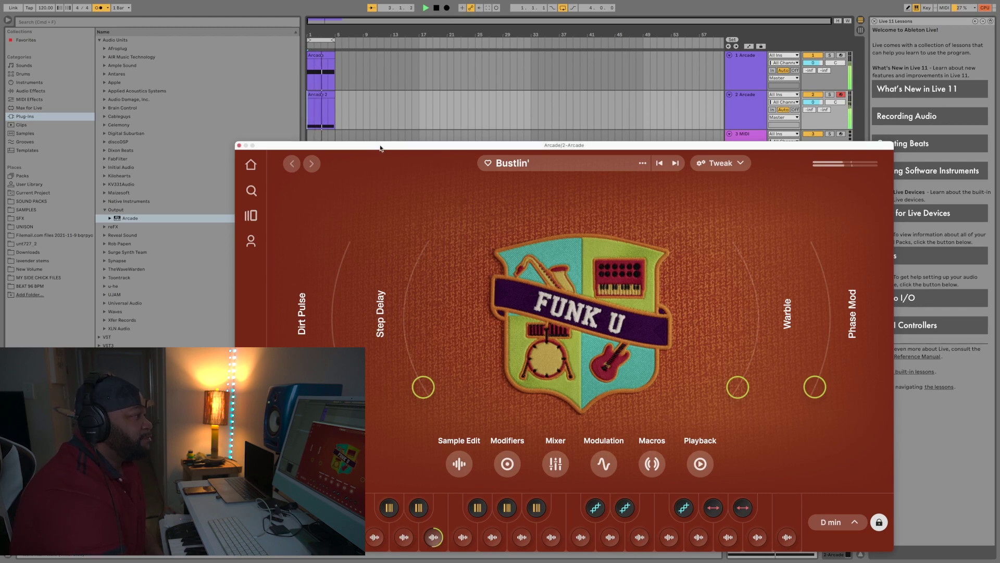
left_click_drag(380, 146, 623, 97)
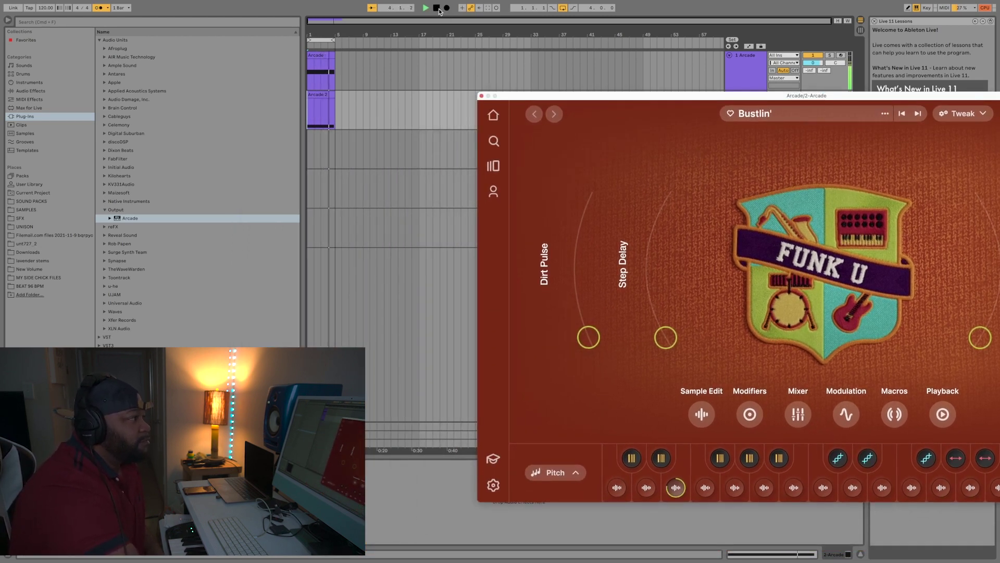
left_click(215, 35)
key("space")
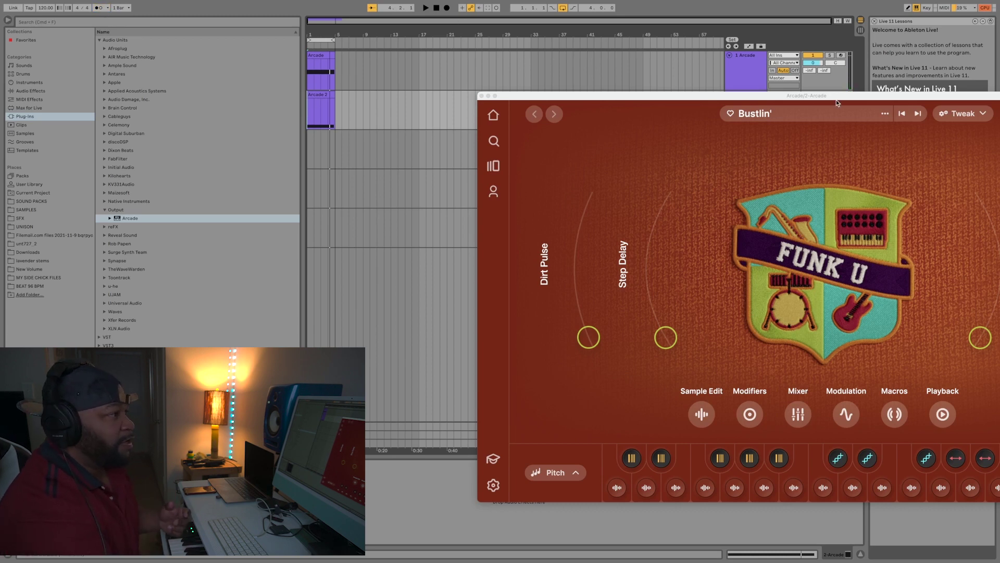
- Duplicate the first Arcade track again, delete the copied clip, arm the new track, and move the Arcade window off the clips
left_click(747, 63)
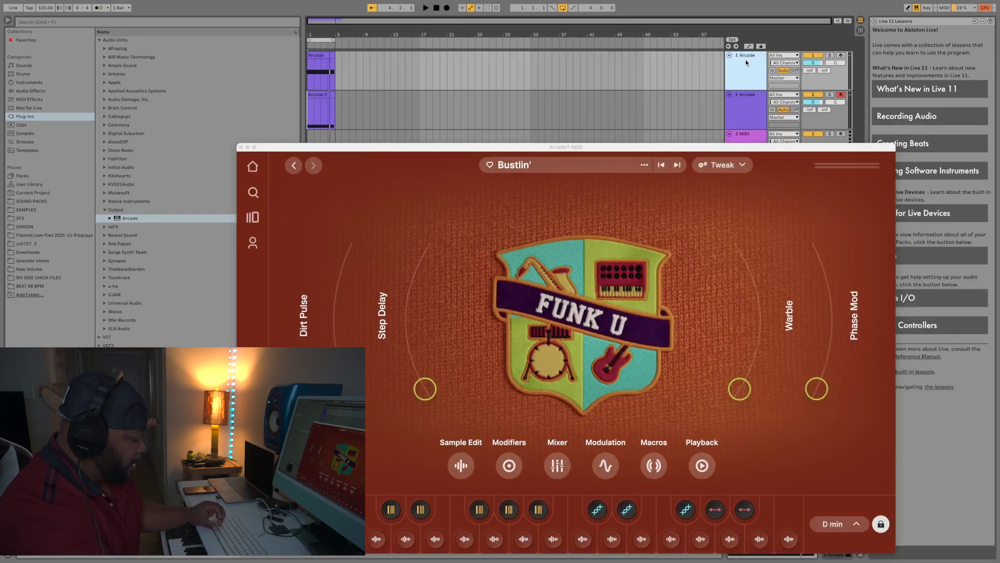
key("super+d")
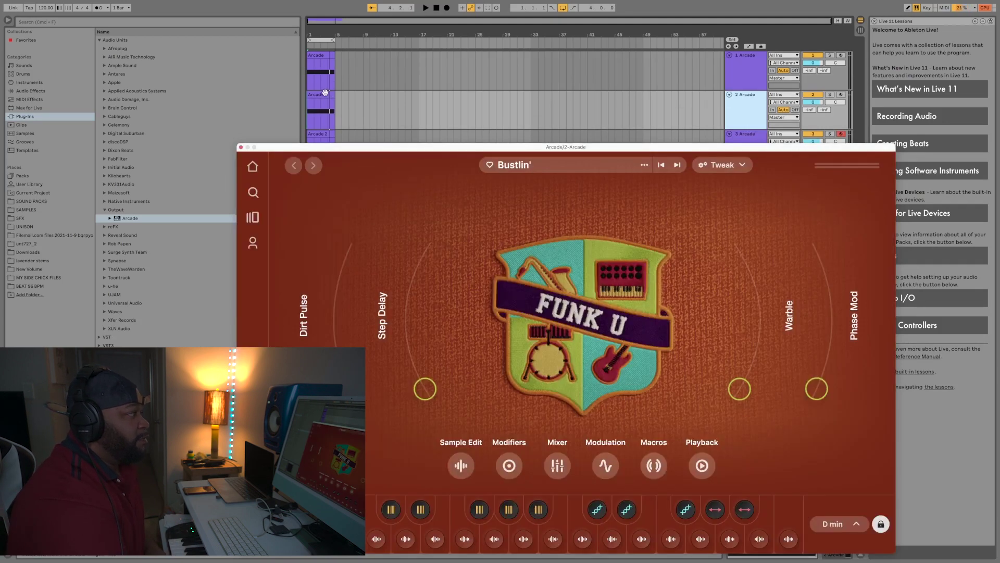
left_click(325, 92)
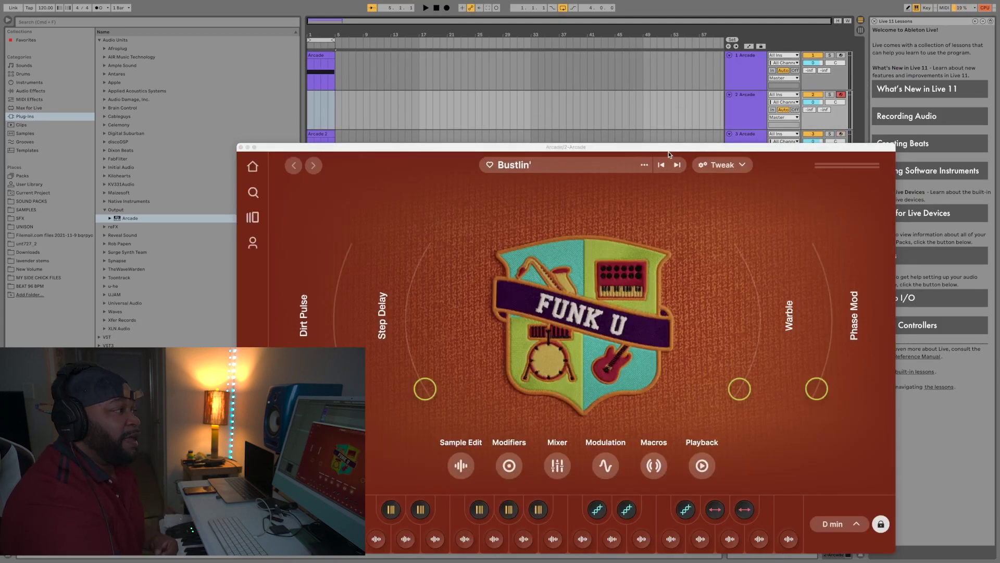
left_click_drag(662, 151, 817, 47)
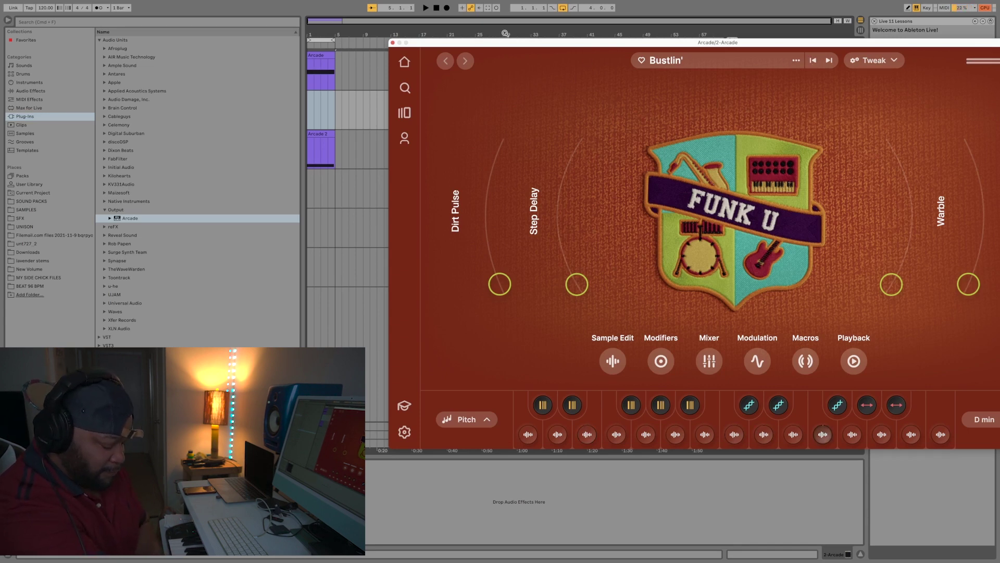
- Record a four-bar MIDI clip on the empty second Arcade track from a different Arcade loop, and close the Arcade window
left_click(439, 9)
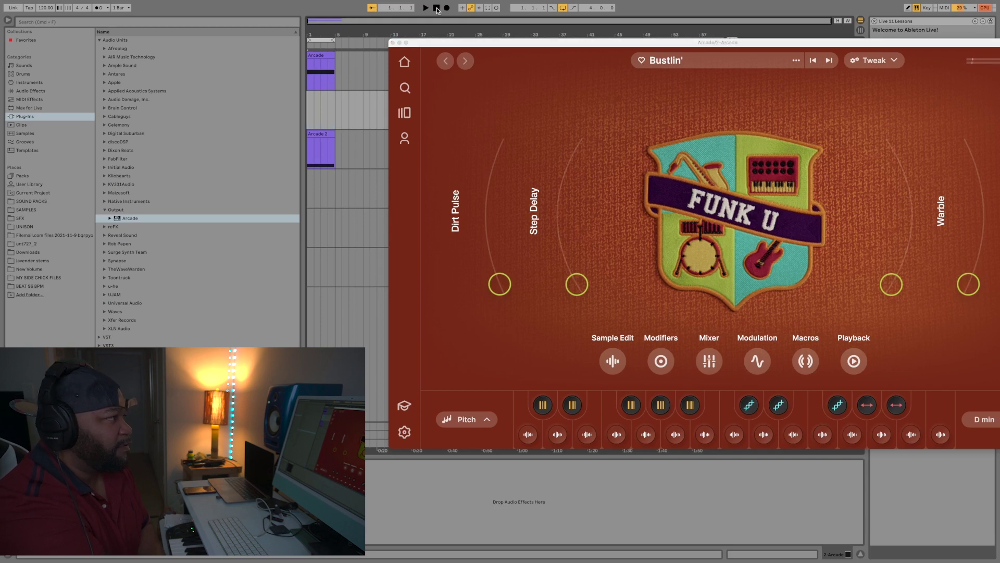
left_click(447, 8)
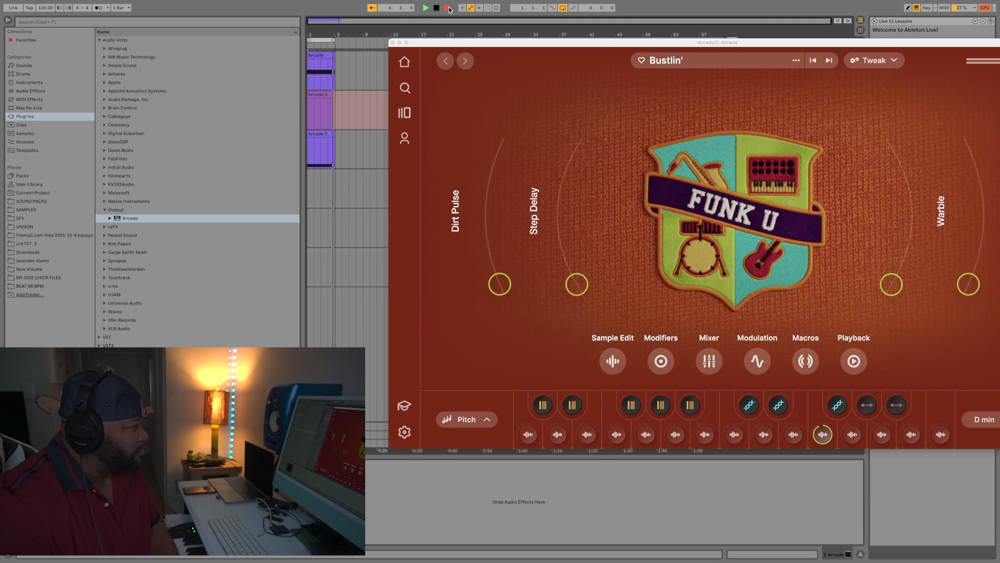
left_click(448, 8)
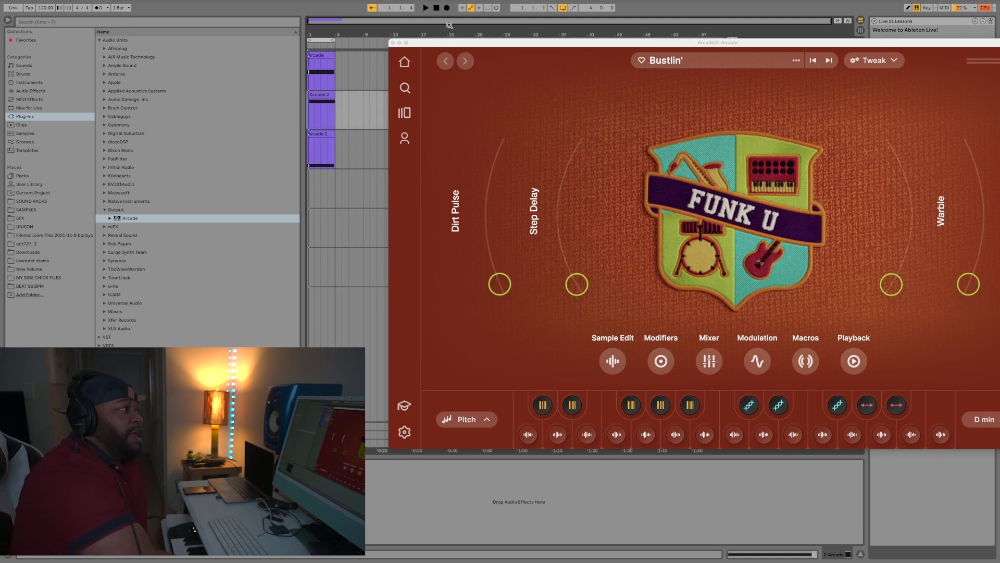
left_click(393, 43)
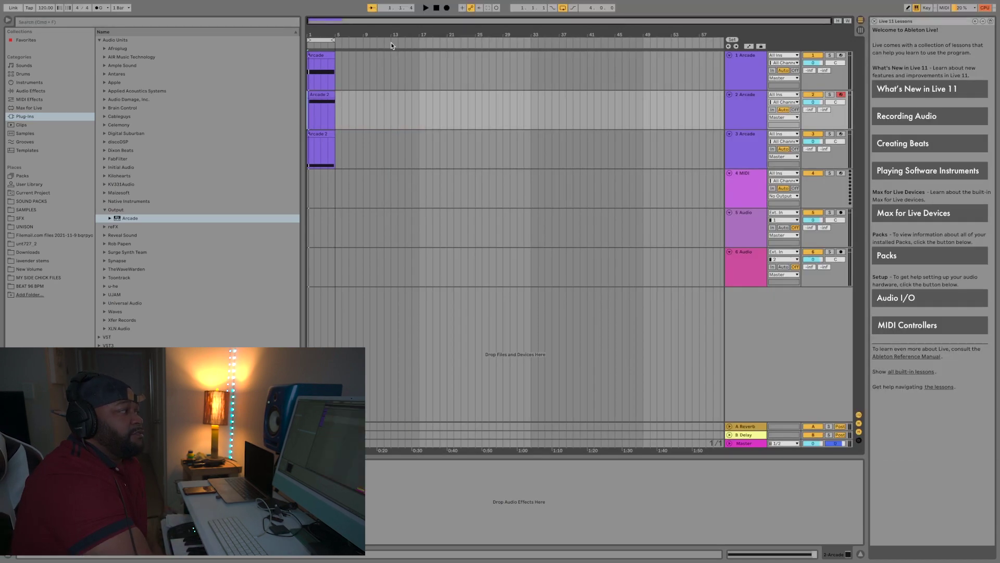
- Arm the third Arcade track, check the D minor session key lock in the Arcade window, and close the window
left_click(841, 173)
left_click(842, 137)
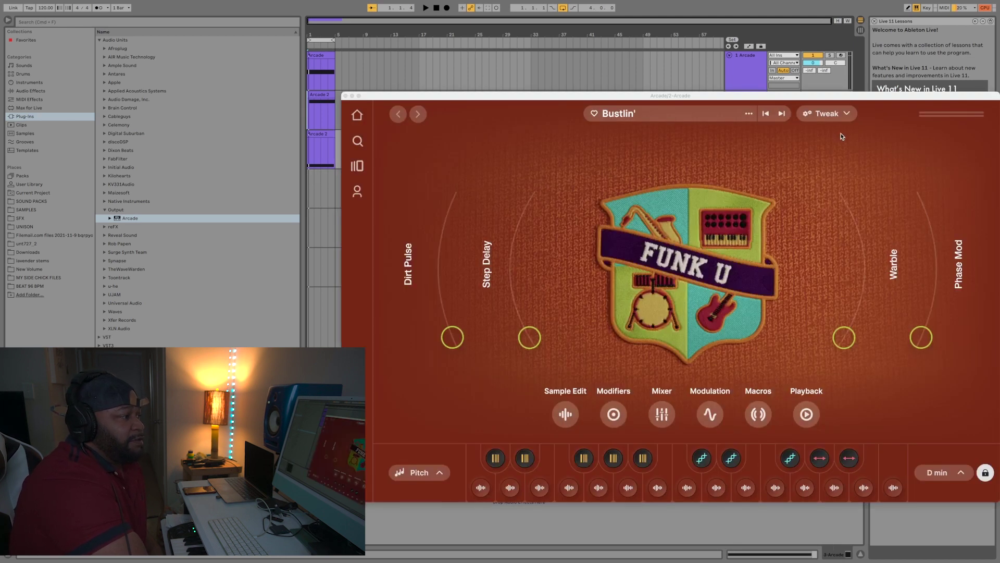
left_click(985, 474)
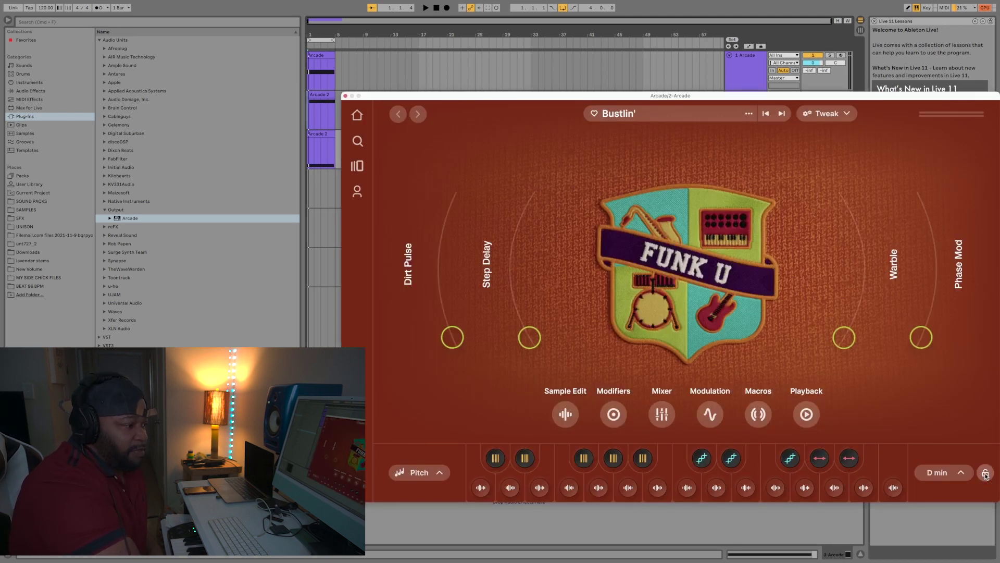
left_click(345, 96)
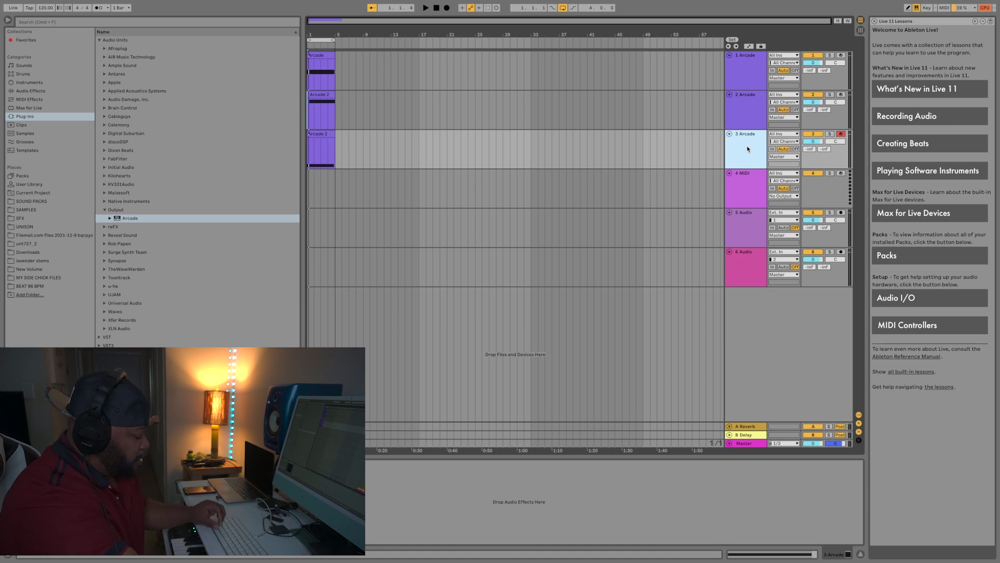
- Duplicate the third Arcade track, delete the copied clip, and arm the new fourth track
key("super+d")
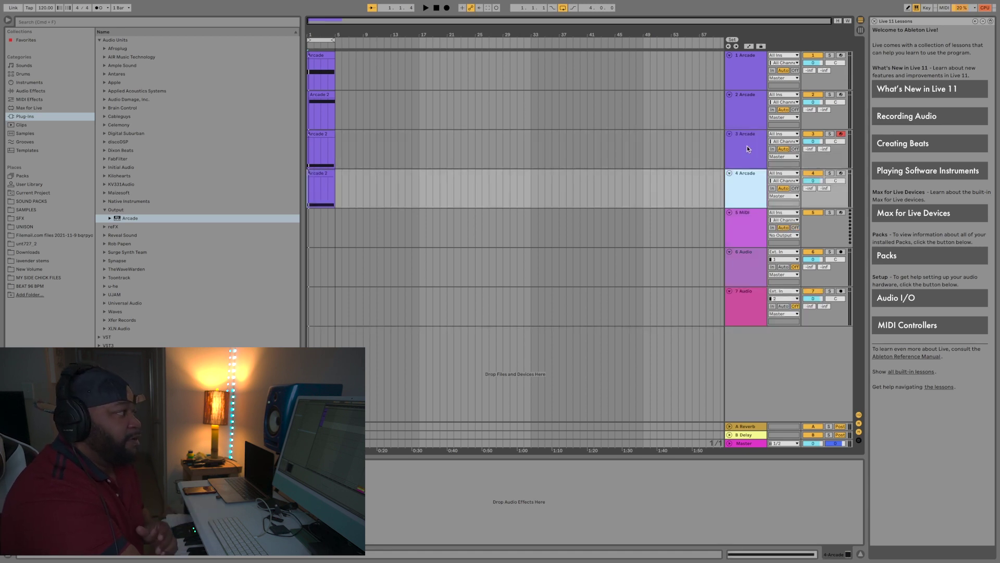
left_click(331, 188)
key("Delete")
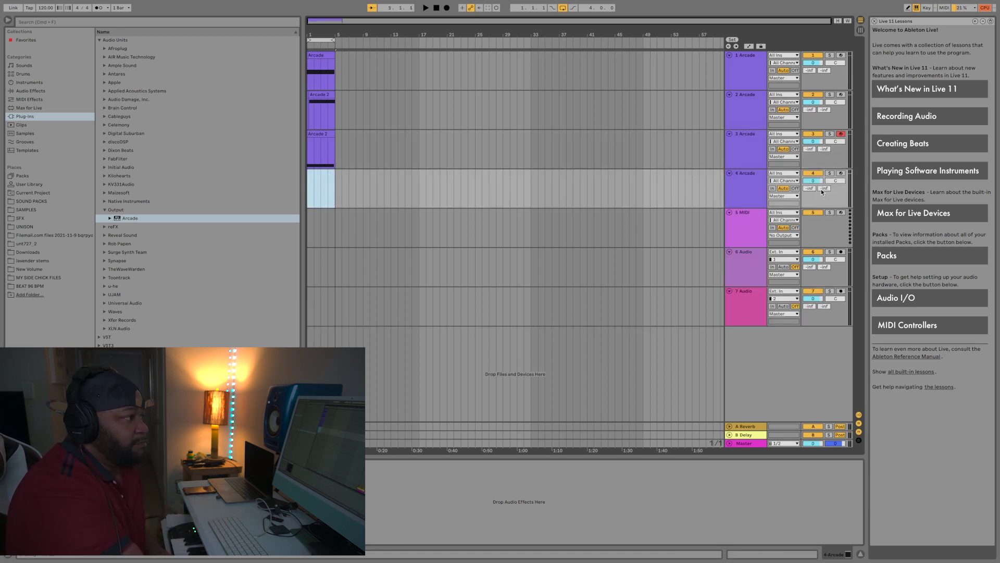
left_click(841, 174)
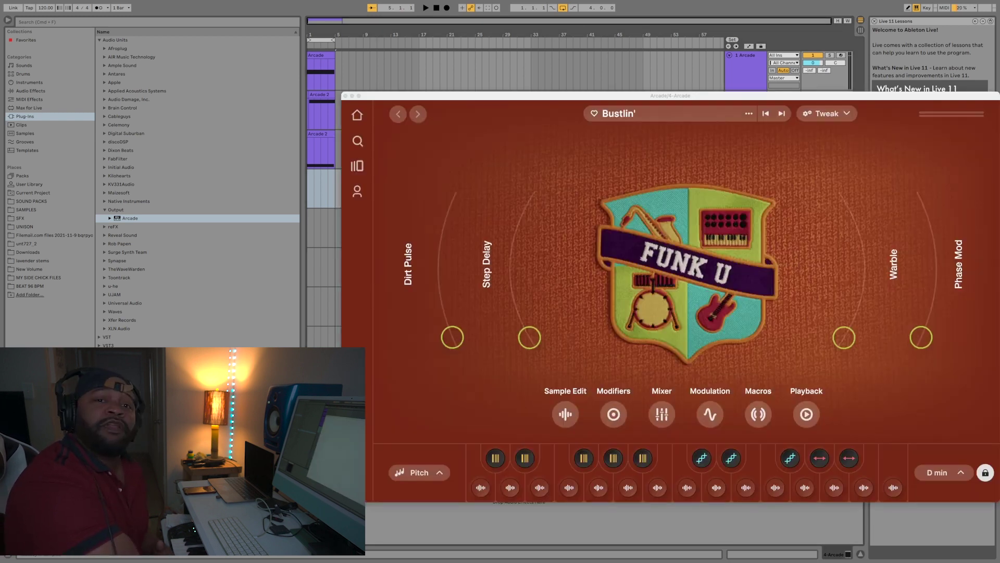
- Look through the Funk U samplers in the fourth track's Arcade, and open the Hooked line page from the Lines overview
left_click(388, 166)
scroll(696, 310, "down", 10)
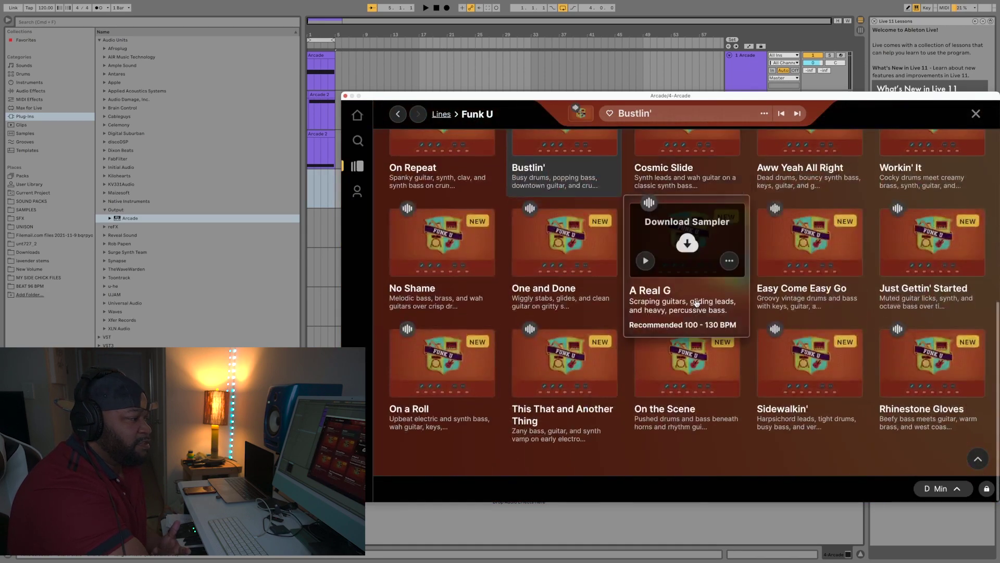
left_click(362, 168)
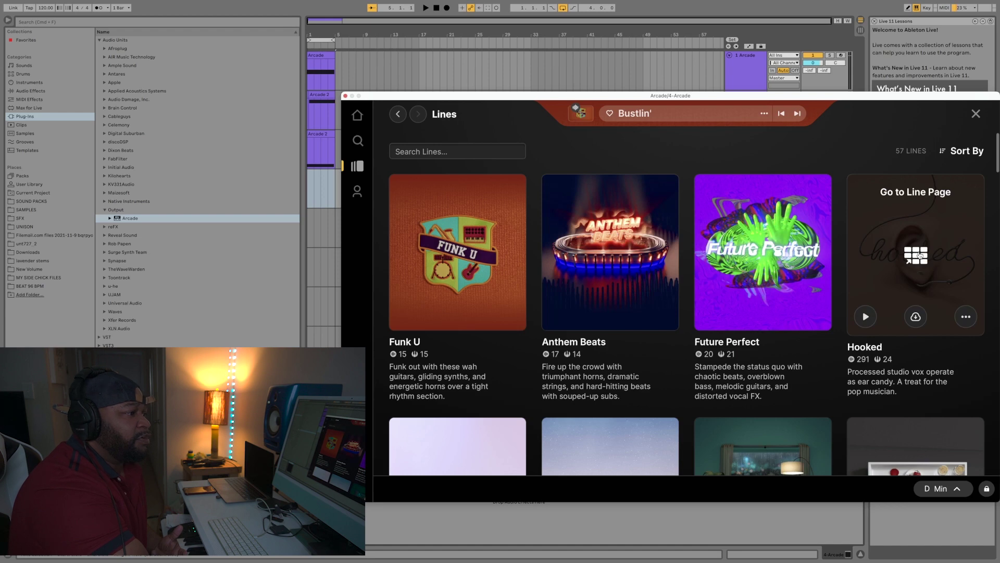
left_click(917, 254)
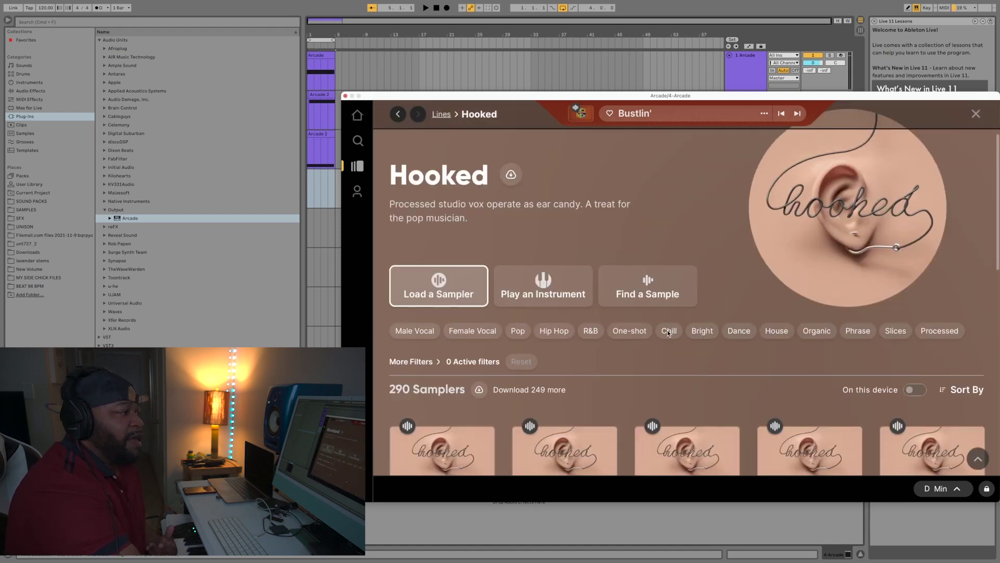
- Load the Run Away With Me sampler from the Hooked line into the fourth track's Arcade
scroll(651, 334, "down", 4)
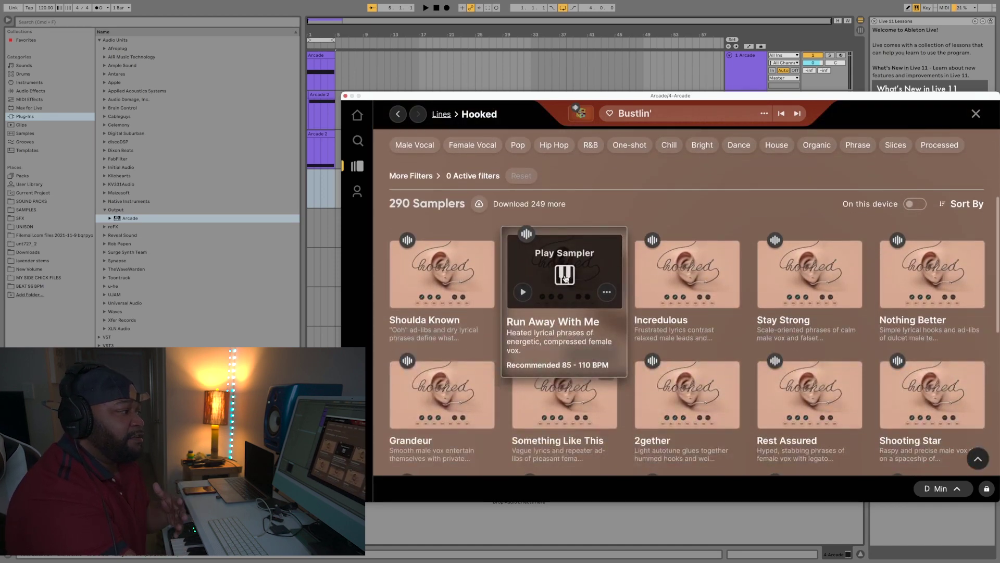
left_click(565, 275)
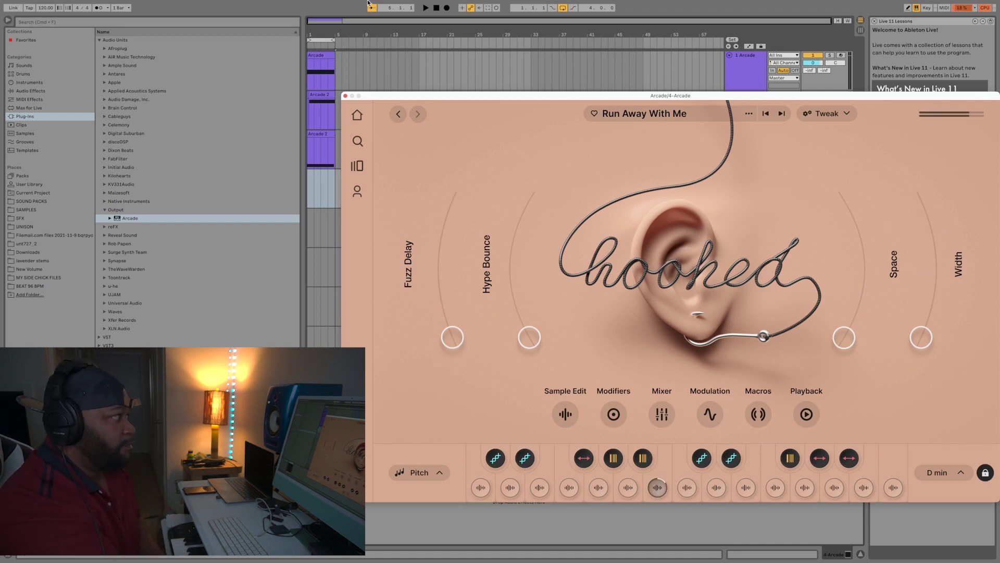
- Turn on the metronome and record a Run Away With Me vocal pattern across the four-bar loop on the fourth Arcade track
mouse_move(109, 10)
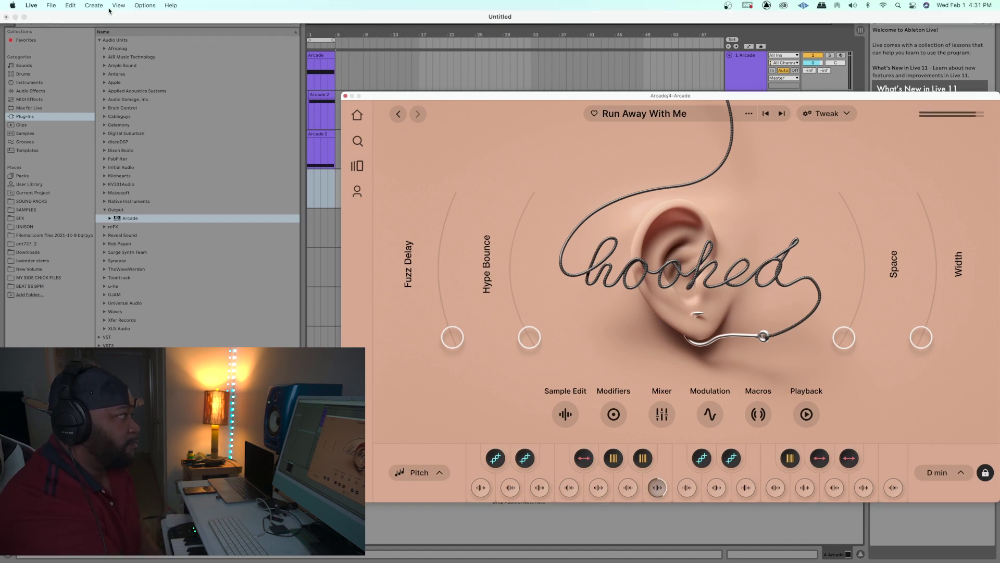
left_click(436, 9)
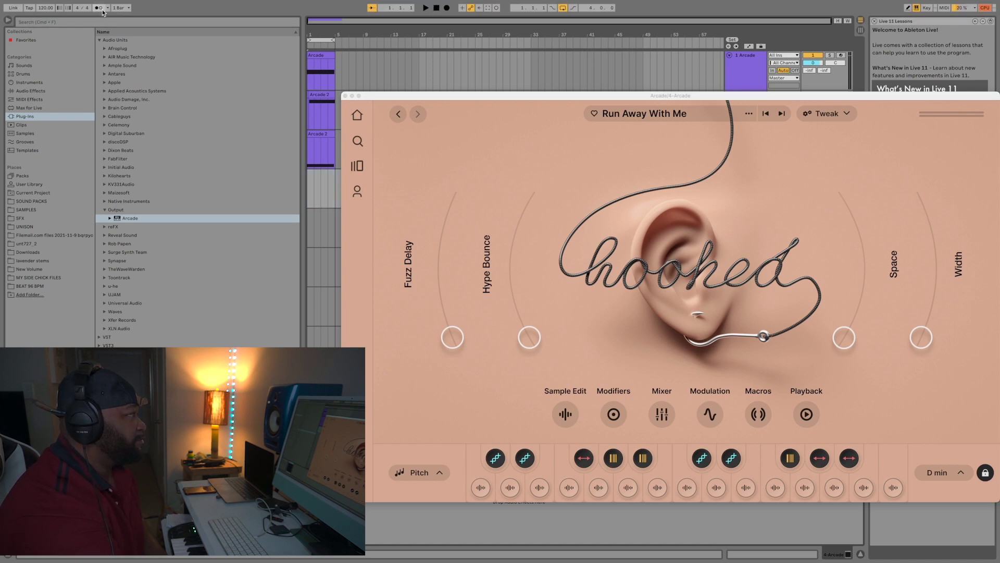
left_click(448, 8)
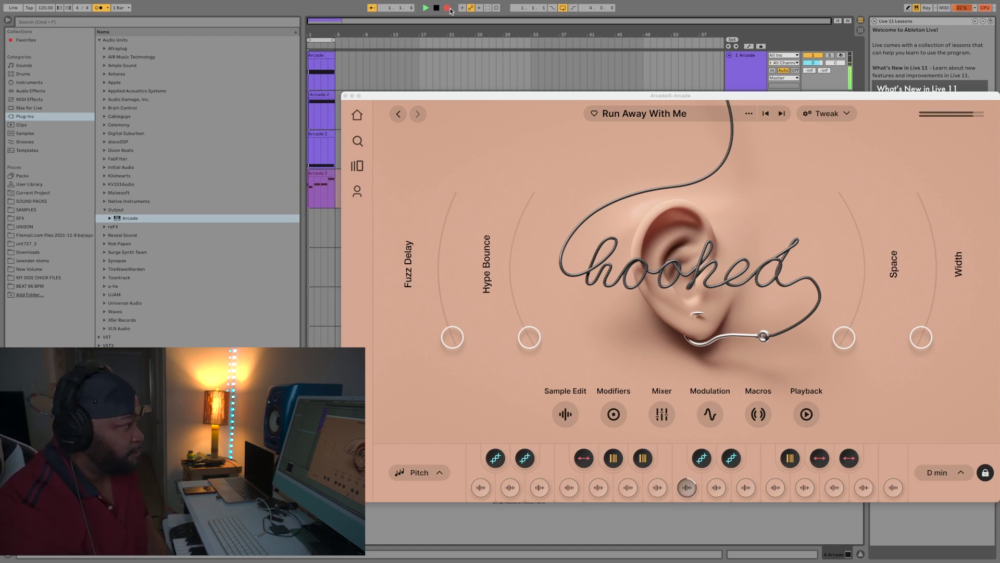
key("space")
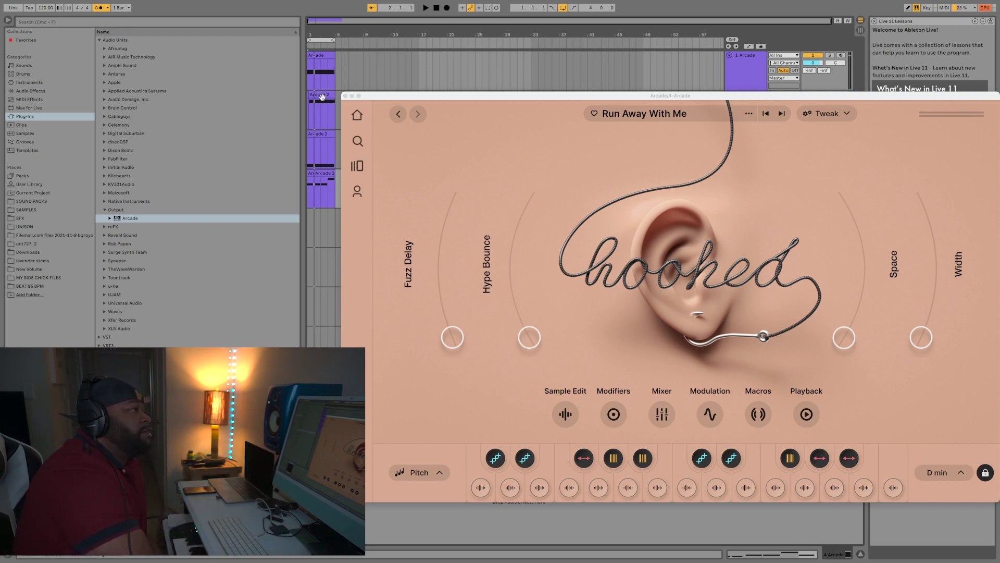
- Close the Arcade window and arm the empty fifth MIDI track for recording
left_click(345, 96)
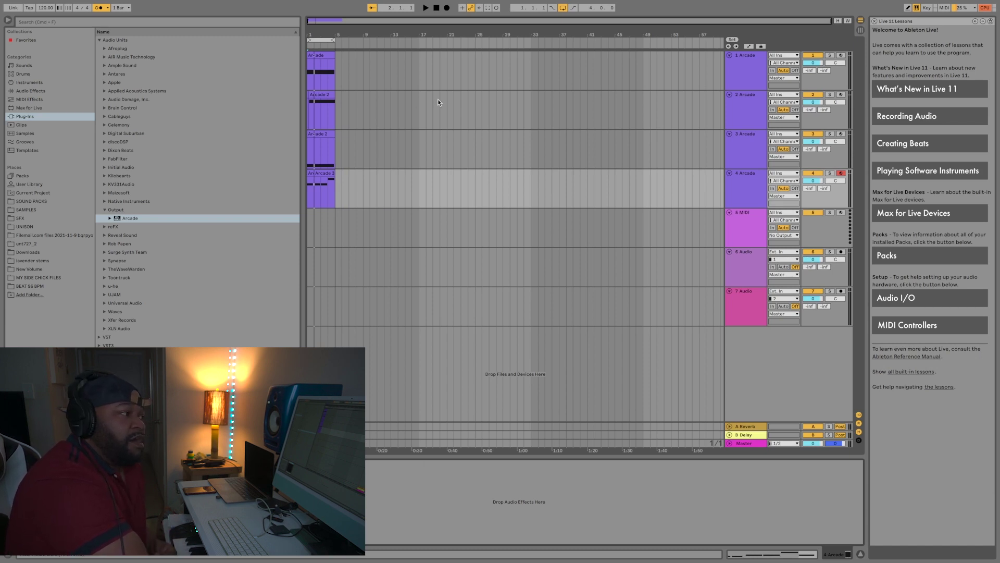
left_click(842, 212)
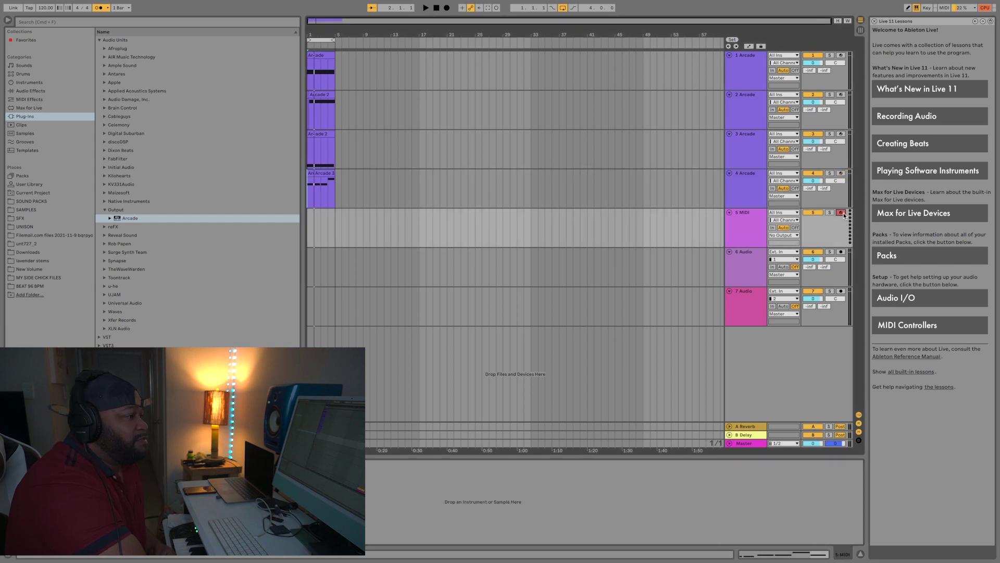